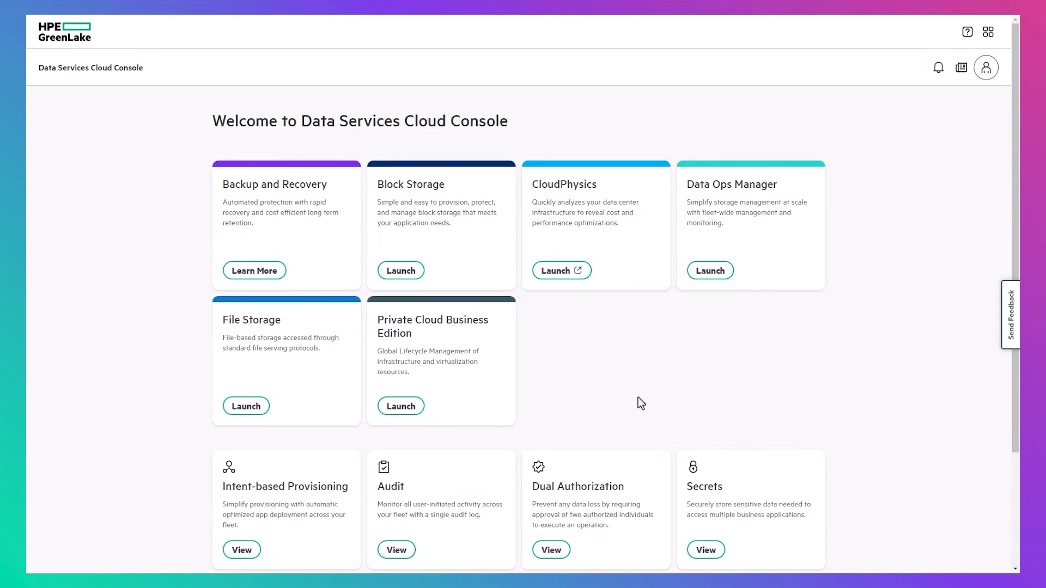
Launch Data Ops Manager and open the data migration page of storage system s08BD.
click(712, 272)
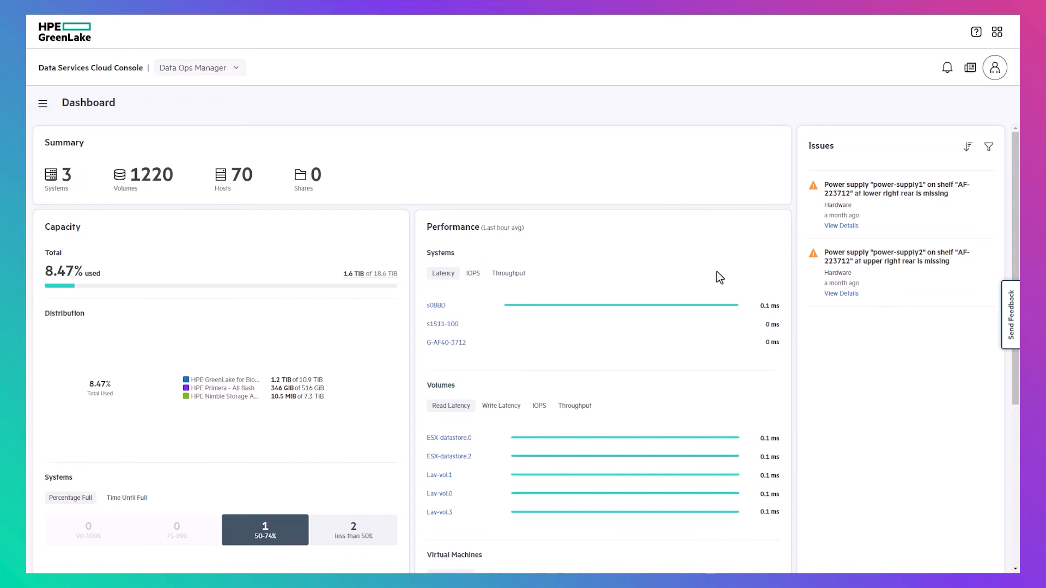
click(60, 188)
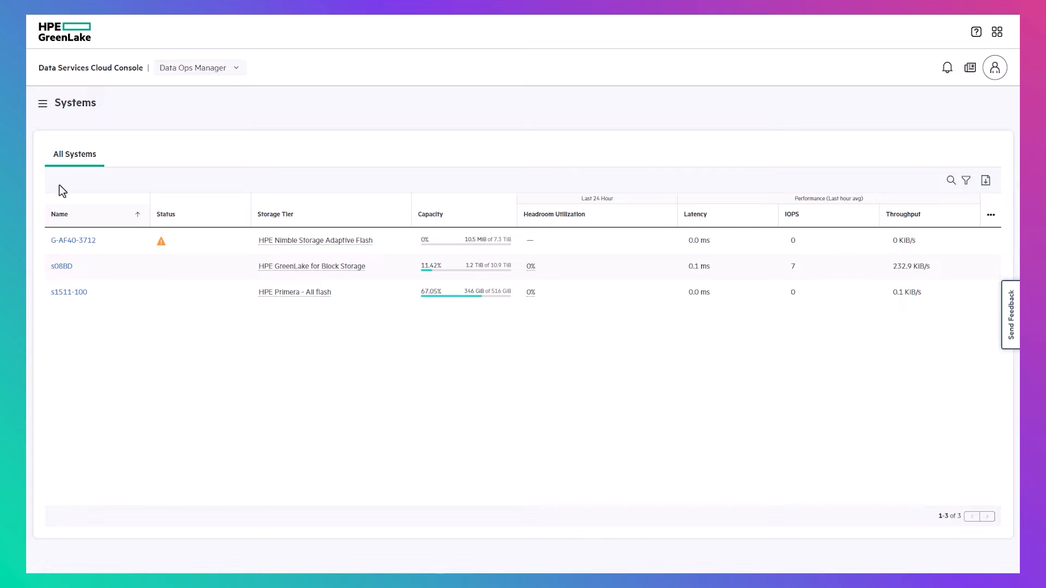
click(62, 268)
click(429, 235)
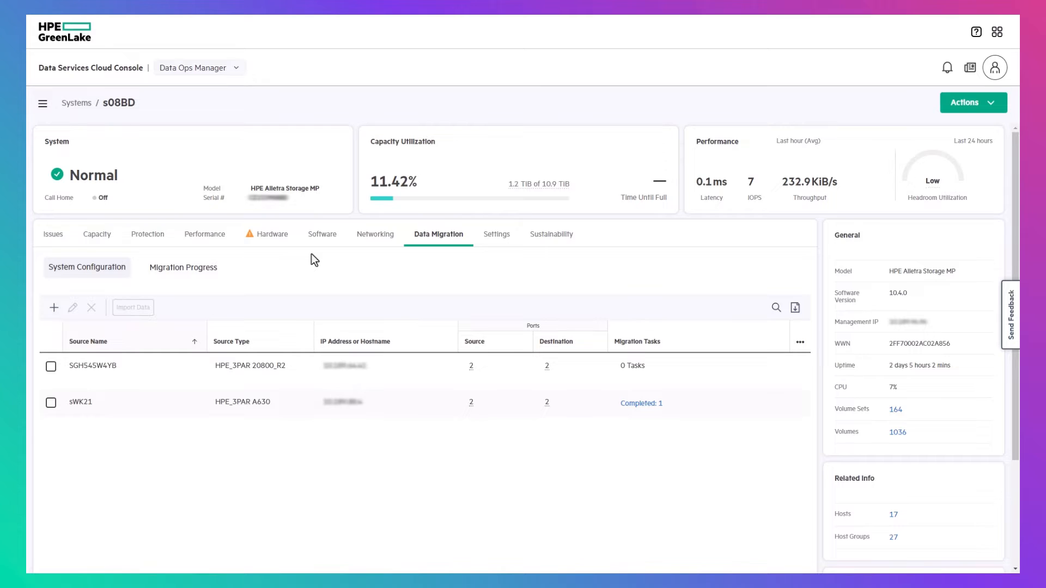
Start a new migration configuration and enter the source system's address, username and password, proceeding to the source ports.
click(54, 308)
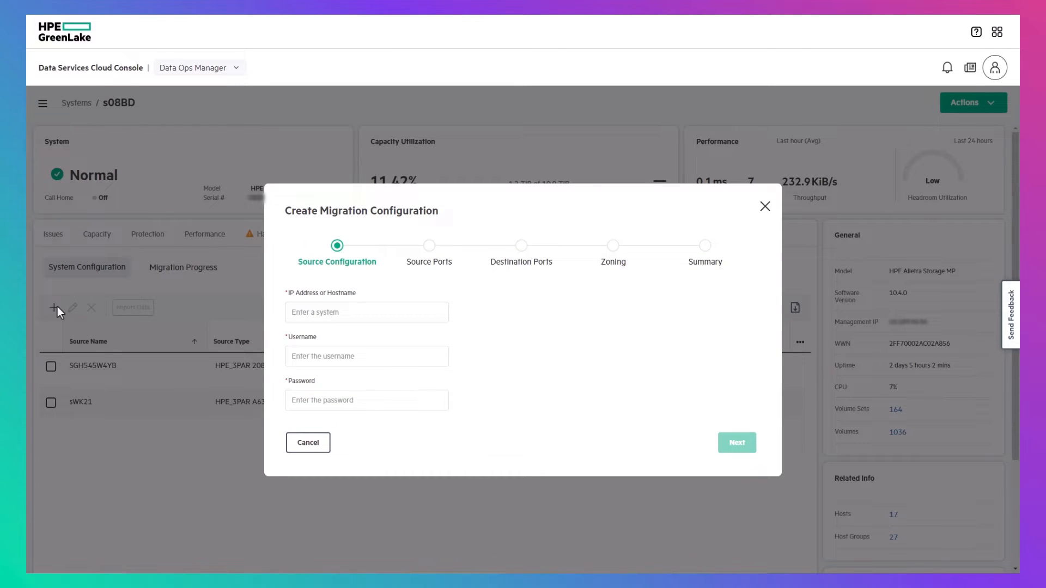
click(300, 311)
key(ctrl+v)
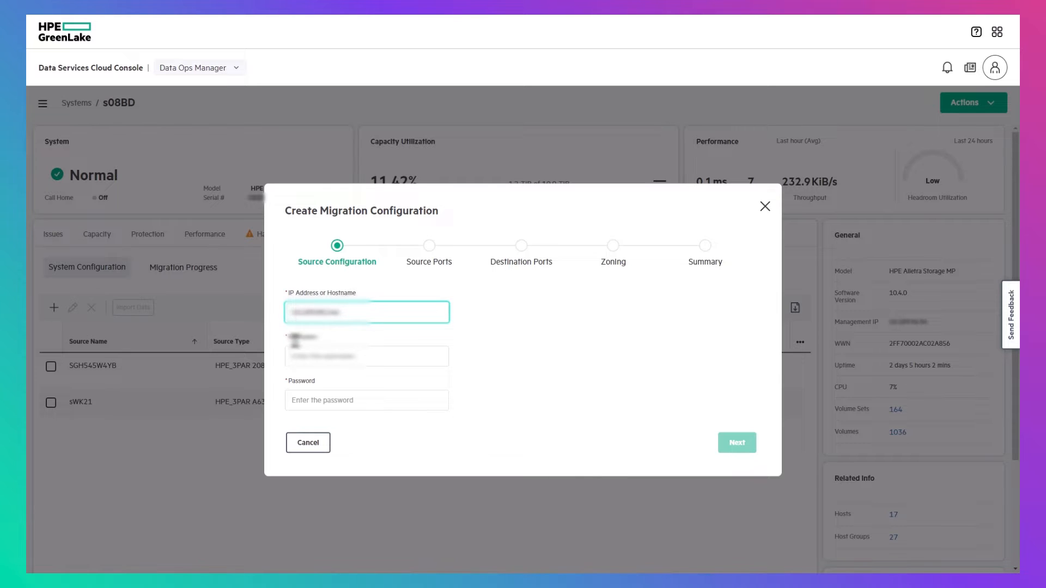
click(293, 355)
key(ctrl+v)
key(Tab)
text(••••••••)
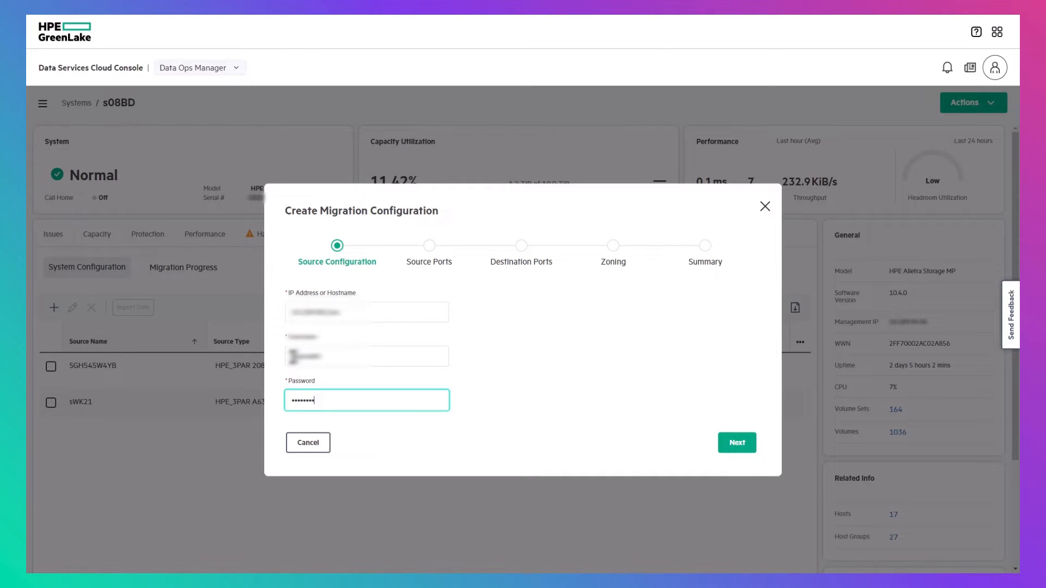
click(734, 446)
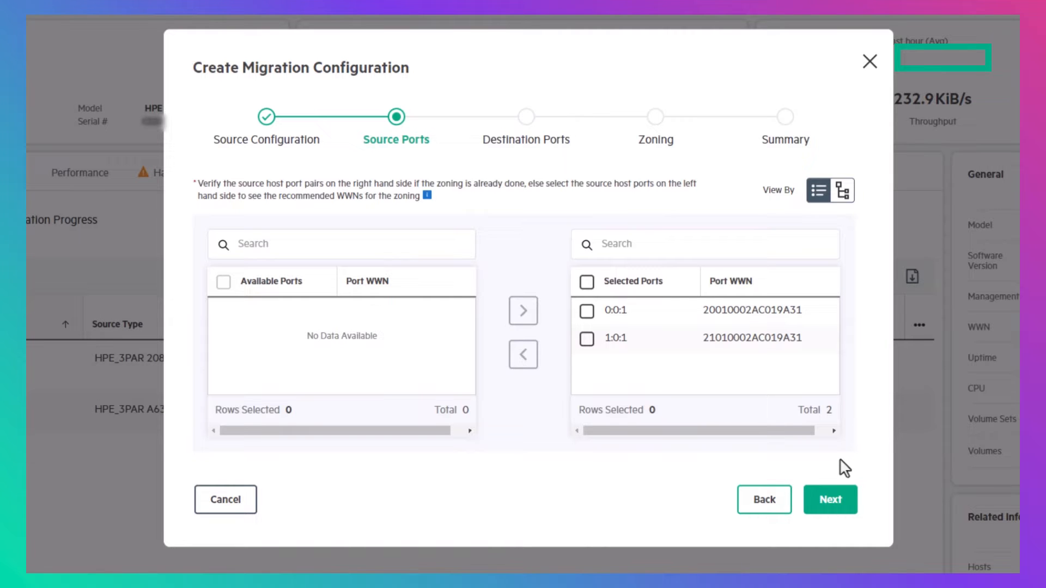
Review the source port requirements and node view, then accept source ports 0:0:1 and 1:0:1 and destination ports 0:3:1 and 1:3:1.
mouse_move(427, 196)
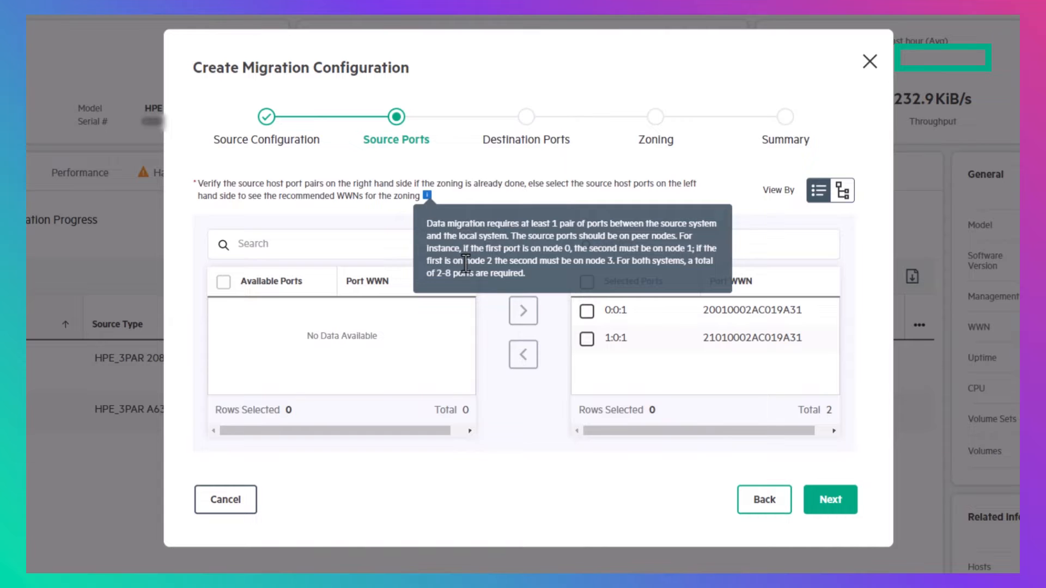
click(844, 193)
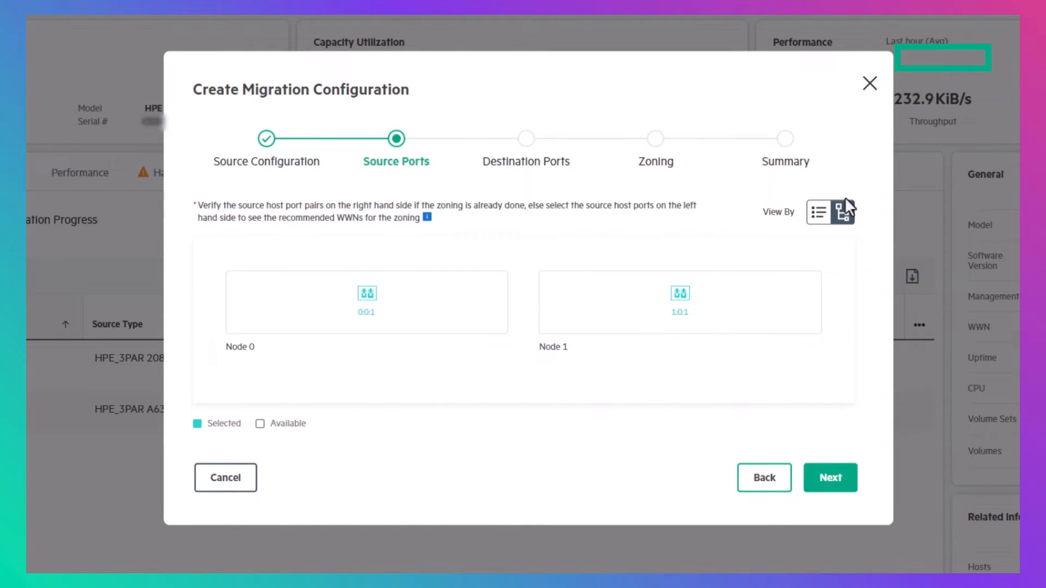
click(817, 212)
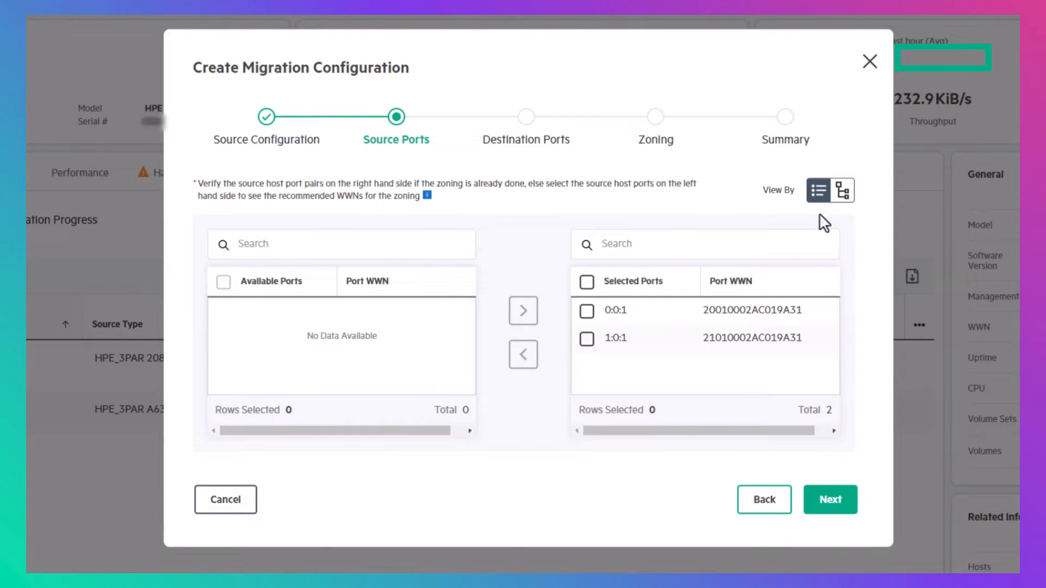
click(838, 508)
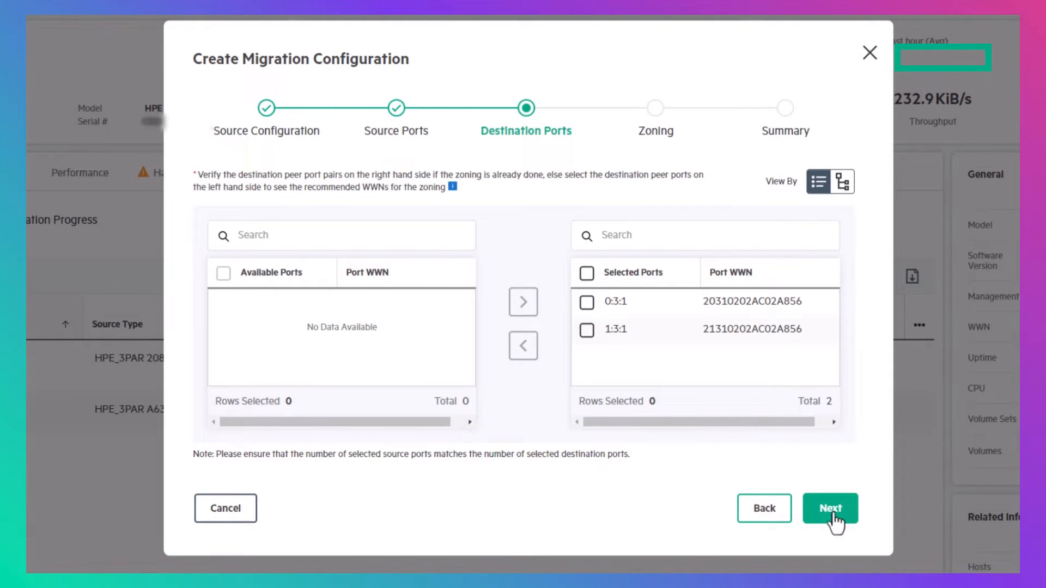
click(833, 517)
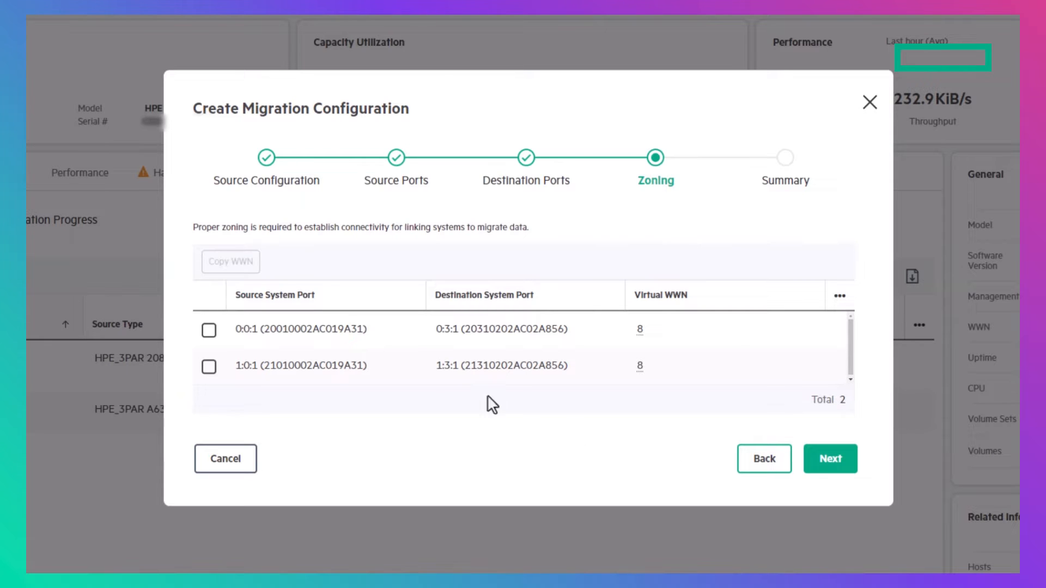
Copy the WWN of the zoning pair 0:0:1 to 0:3:1 and set up the migration configuration.
click(209, 331)
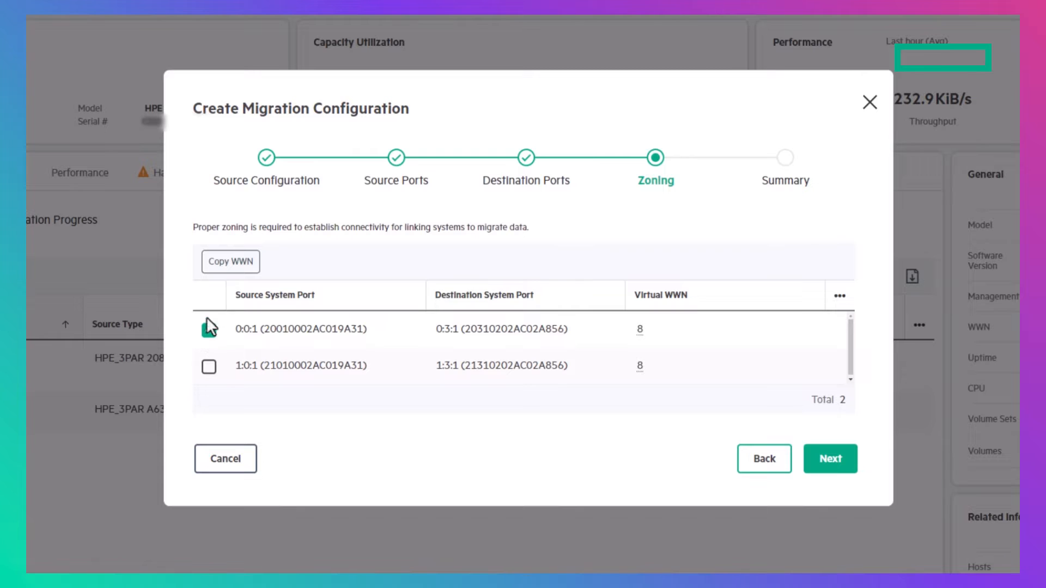
click(227, 266)
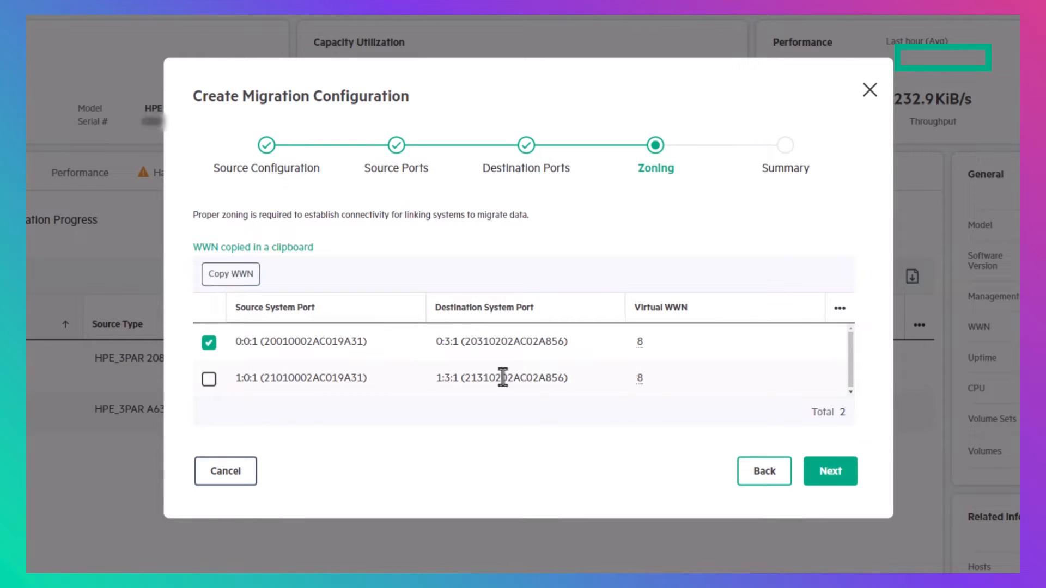
click(831, 472)
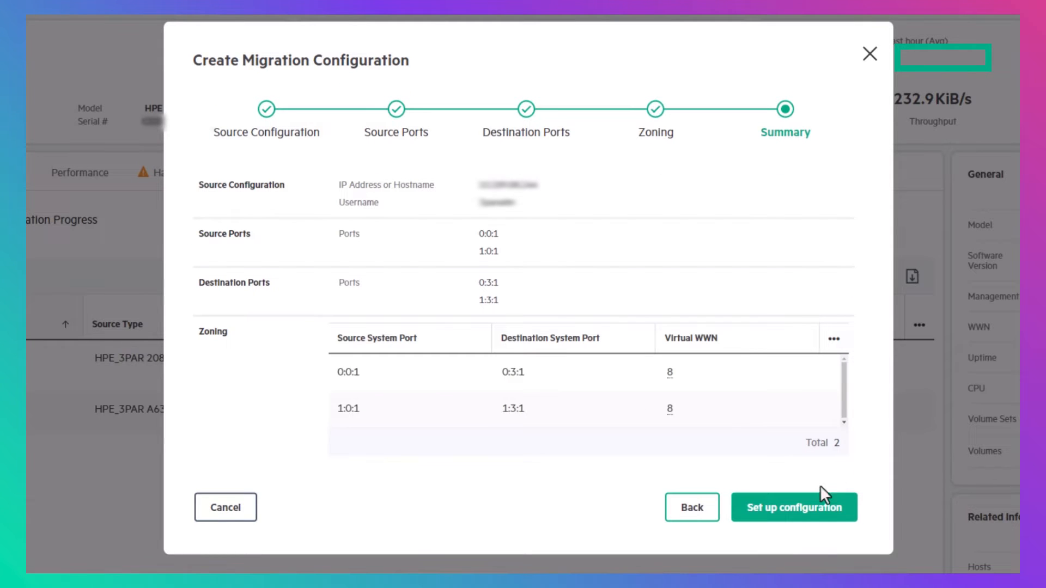
click(791, 513)
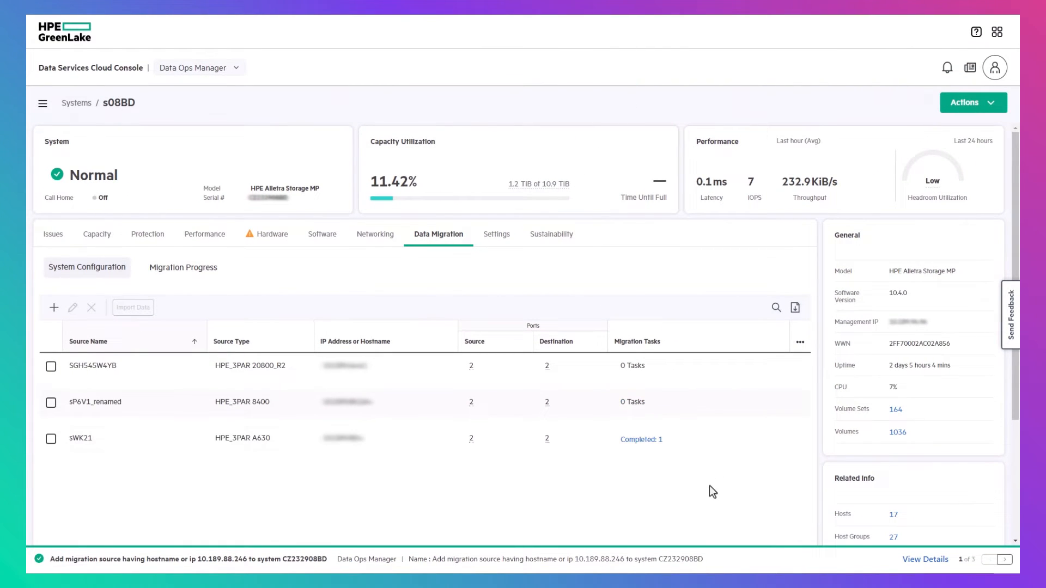
Start a data import from sP6V1_renamed with migration name VMware, mark the source's HostDIF setting as disabled, and proceed to resources.
click(51, 403)
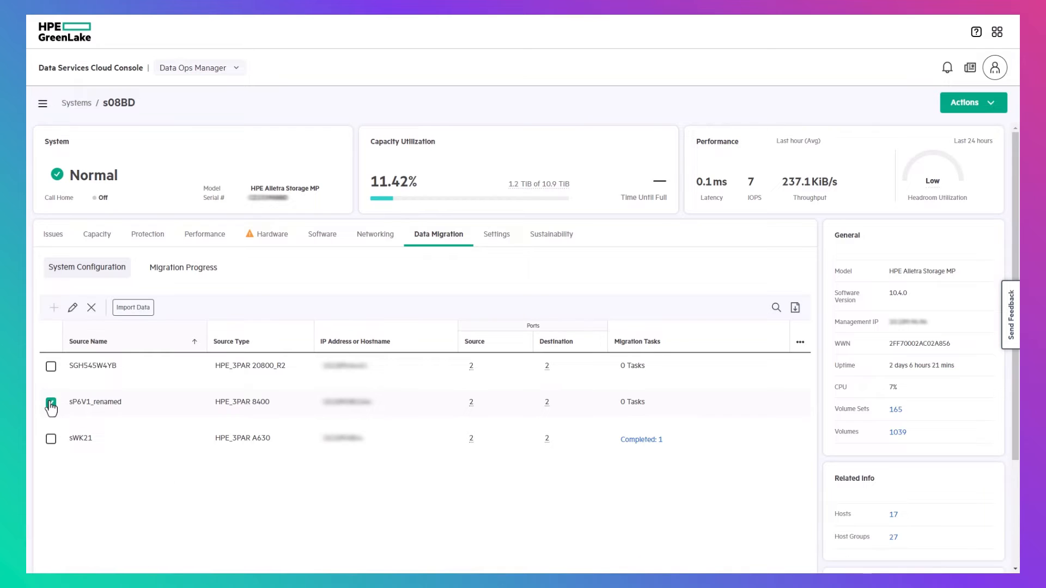
click(129, 308)
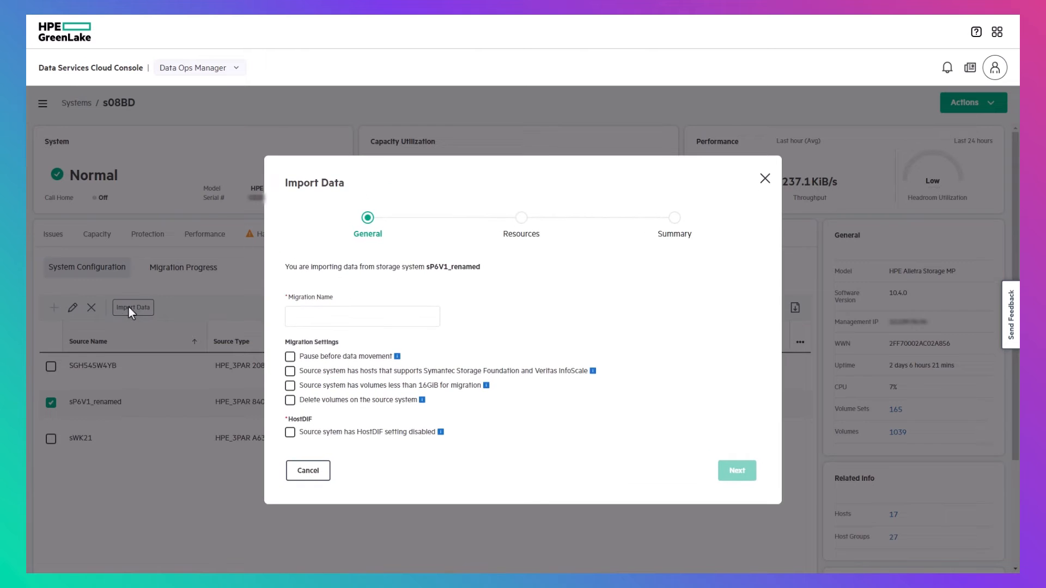
click(294, 316)
text(VMware)
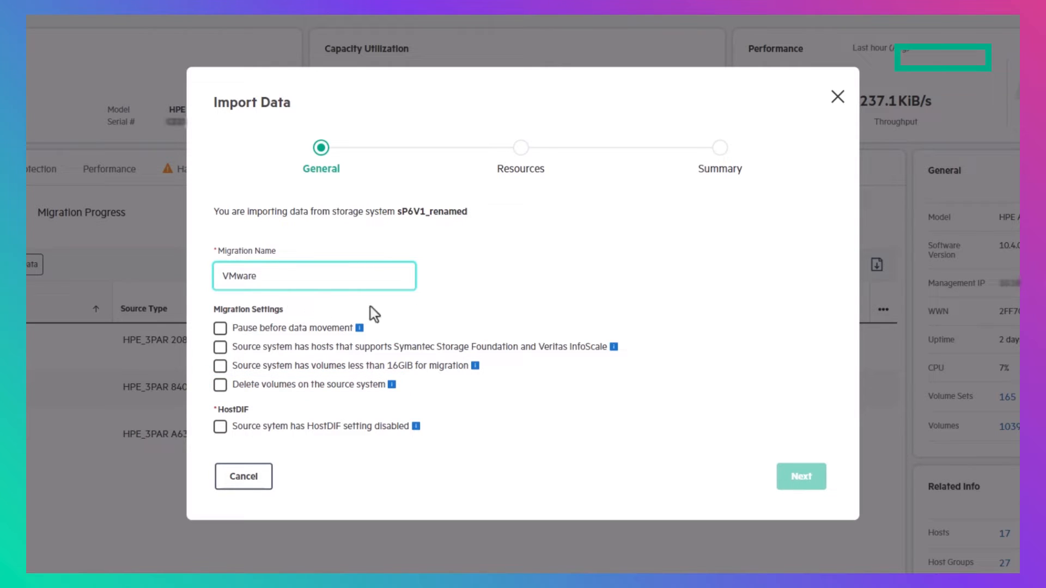
mouse_move(614, 348)
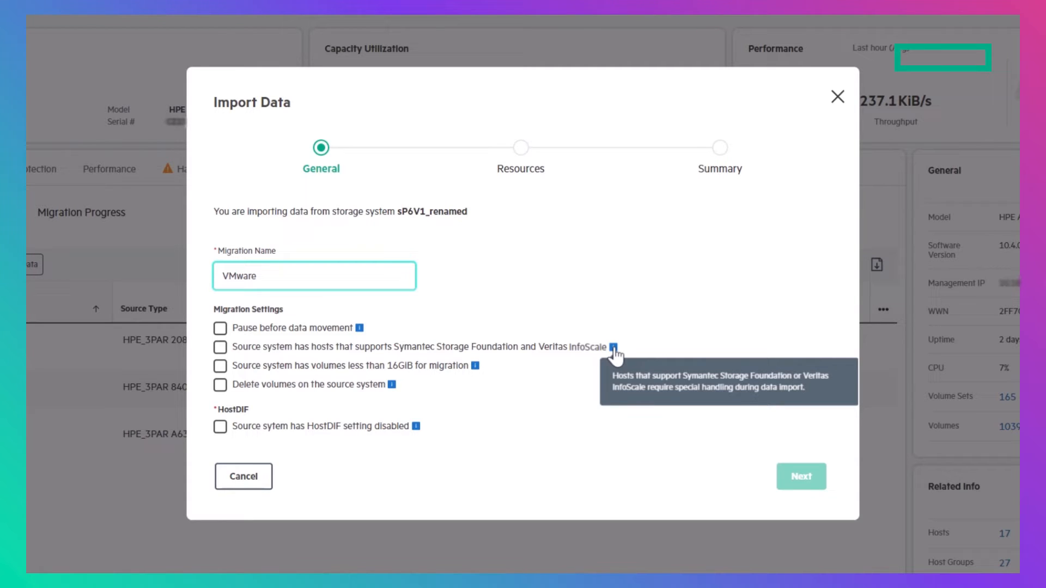
mouse_move(475, 369)
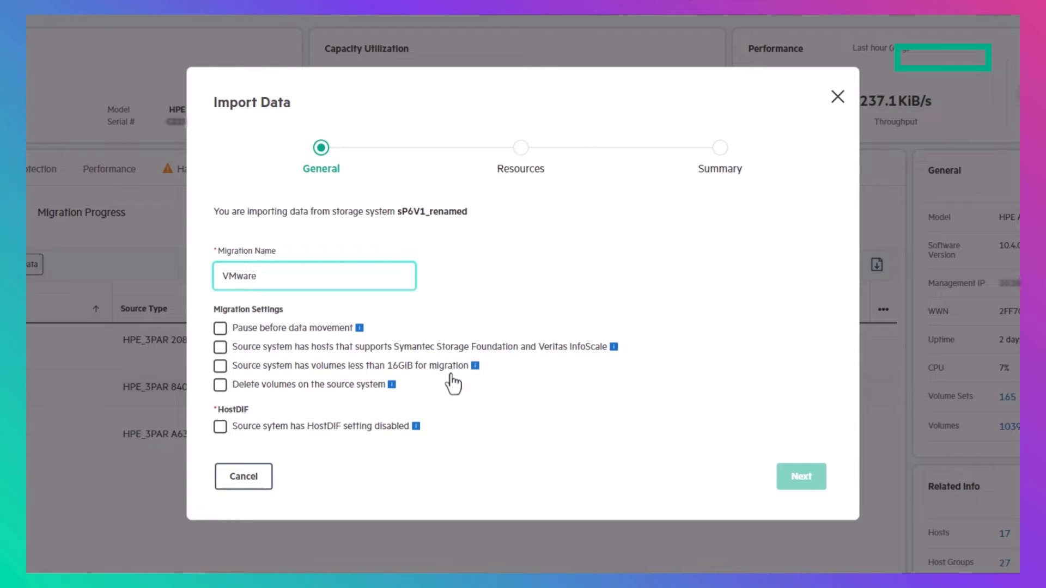
click(218, 430)
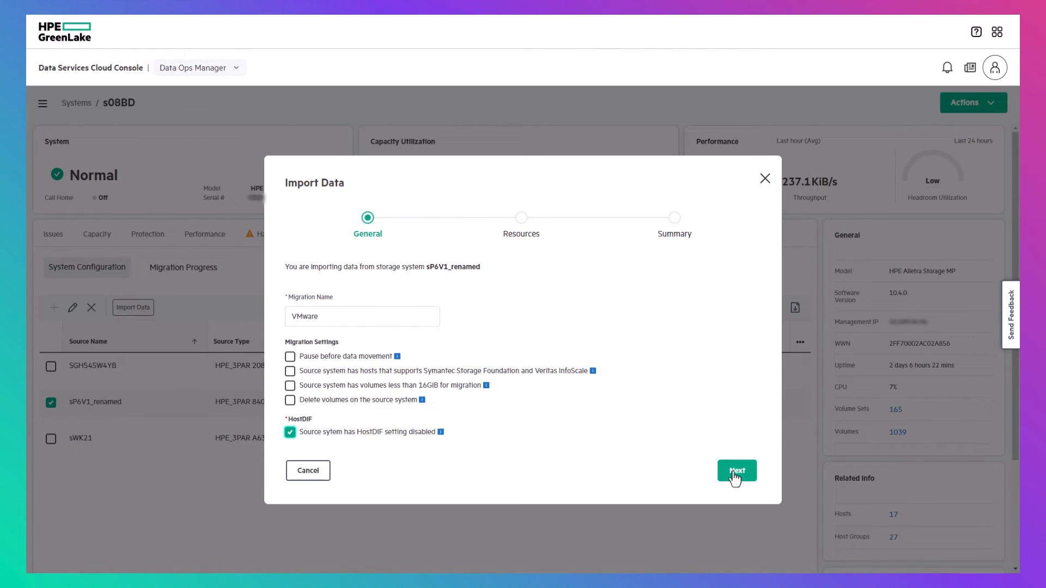
click(735, 471)
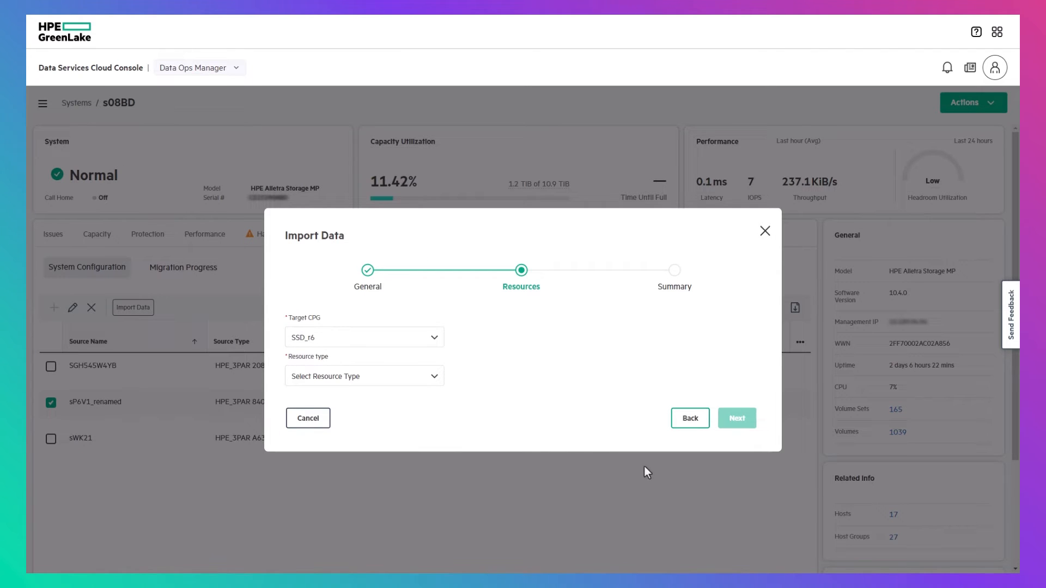
Set the resource type to Hosts and check the filter options for the host list.
click(433, 381)
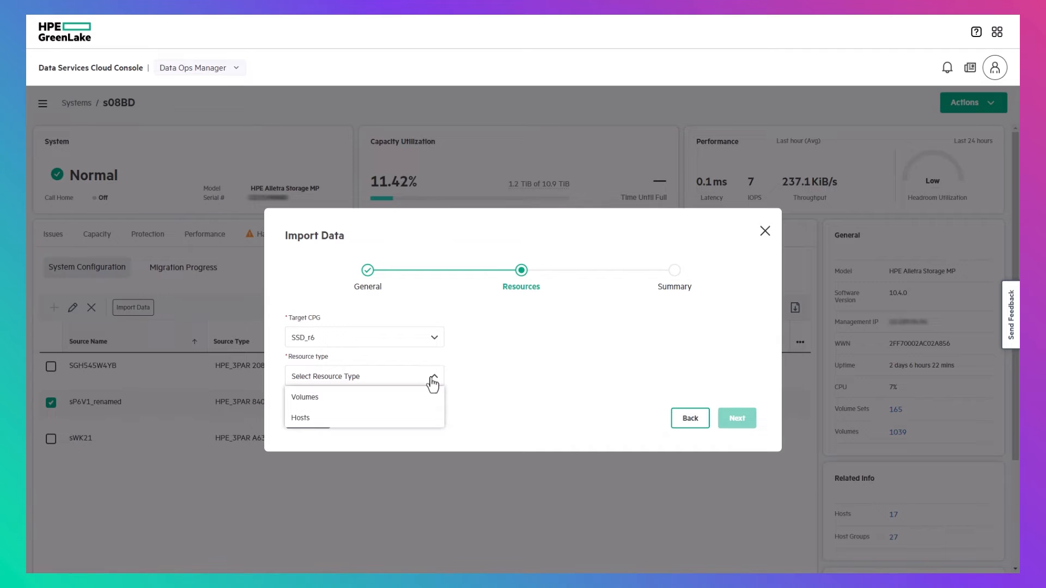
click(415, 419)
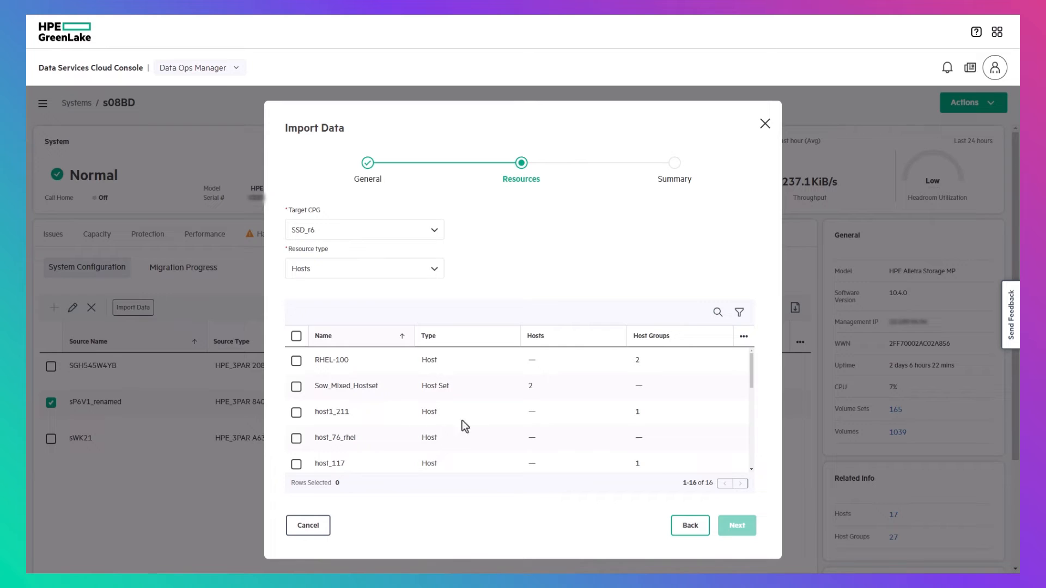
click(739, 314)
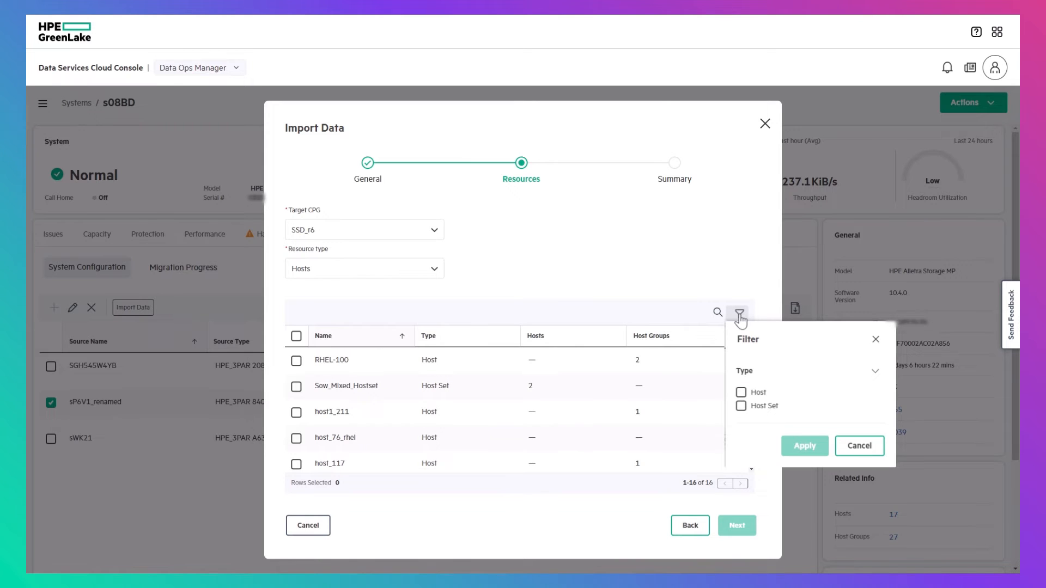
click(739, 315)
Set the resource type to Volumes and search the volume list for ESX.
click(433, 275)
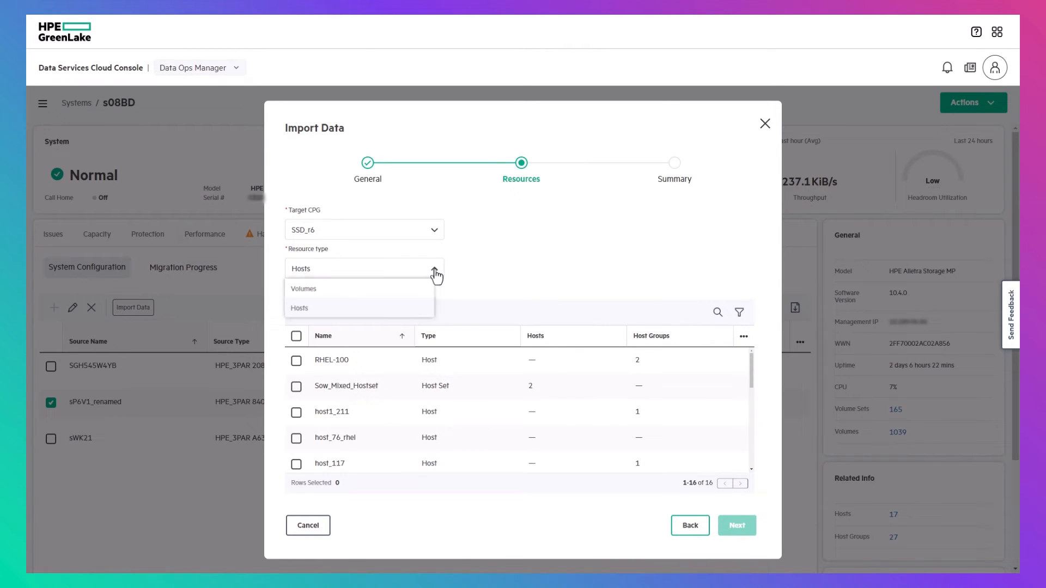
click(420, 292)
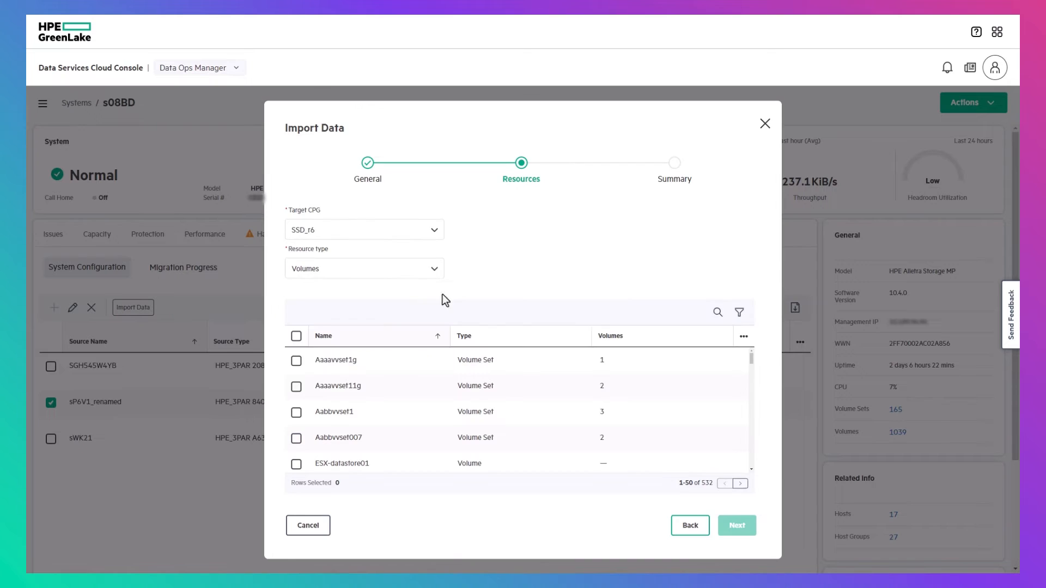
click(717, 312)
text(ESX)
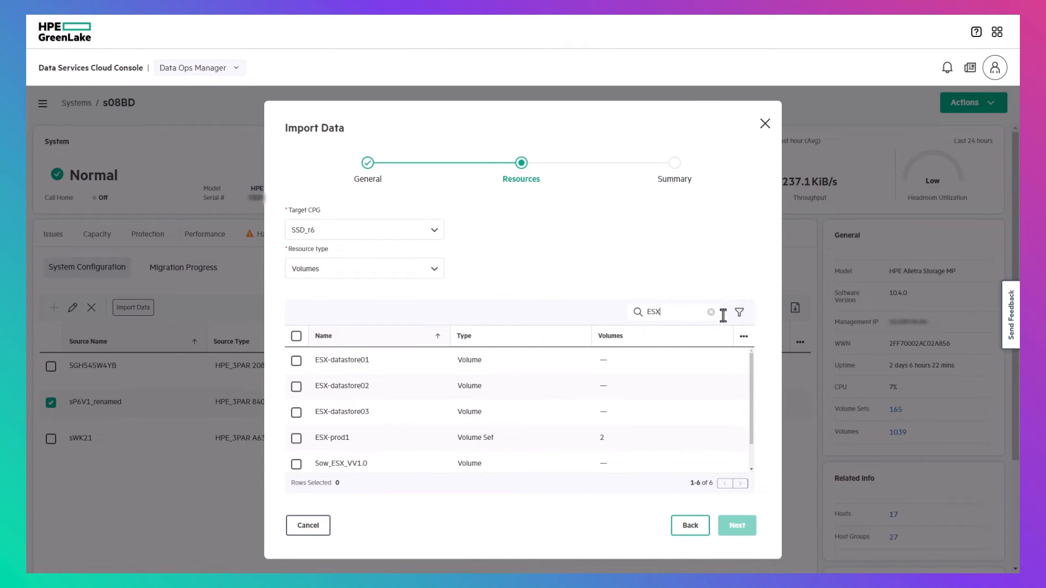
click(739, 313)
click(739, 313)
Select ESX-datastore01, ESX-datastore02, ESX-datastore03 and volume set ESX-prod1, and run the import.
click(296, 360)
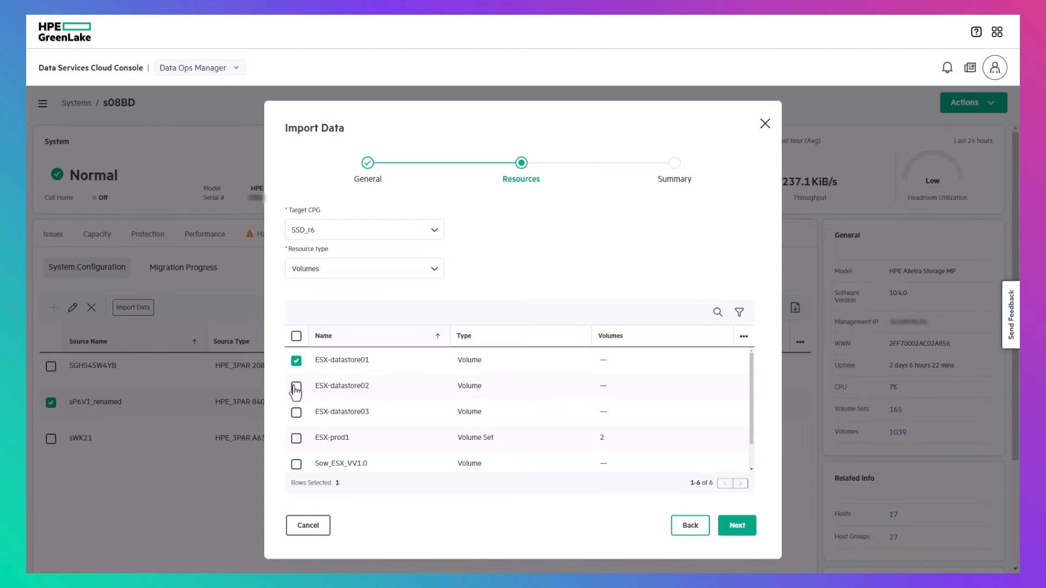
click(296, 412)
click(296, 439)
click(736, 525)
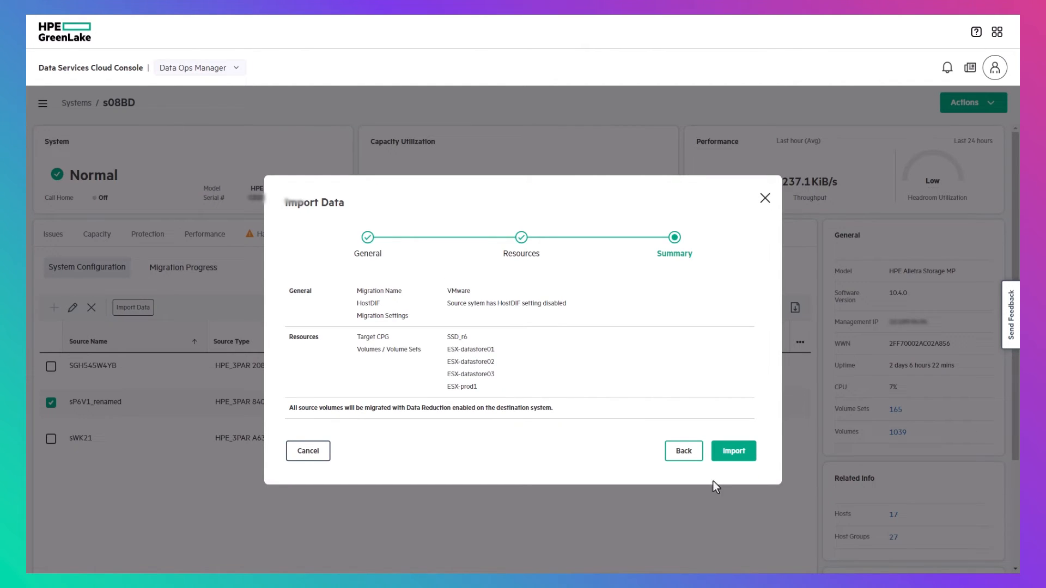
click(727, 452)
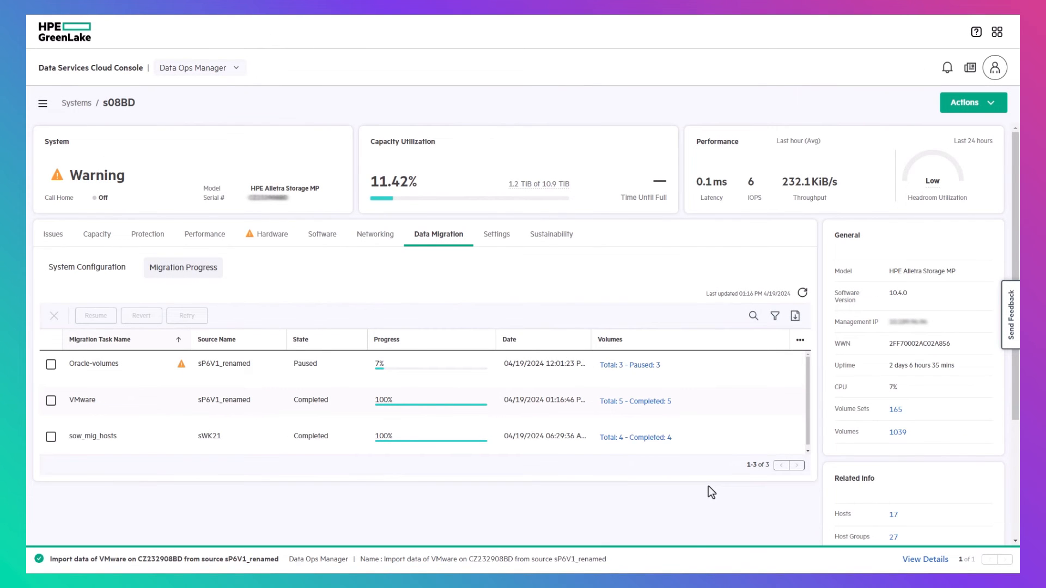
Review the volume details of the VMware migration task and close them.
click(642, 403)
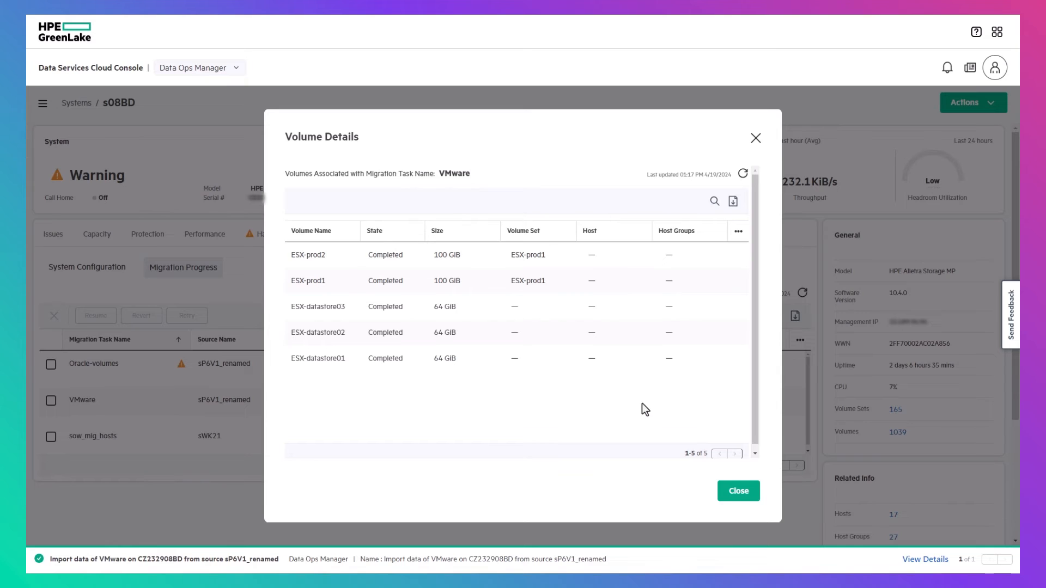
click(734, 496)
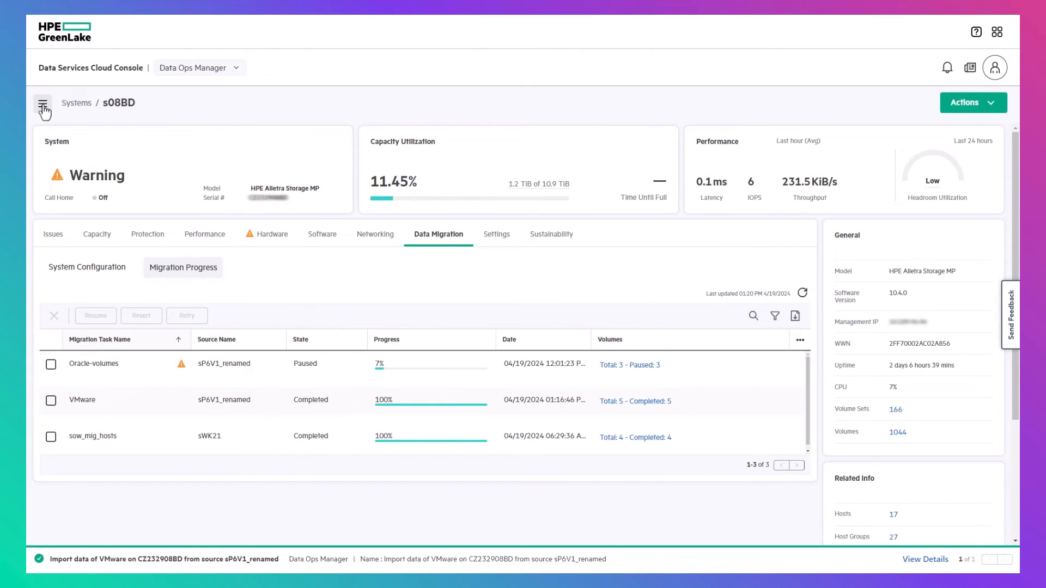
Open the Block Storage area from system s08BD's migration progress page.
click(42, 103)
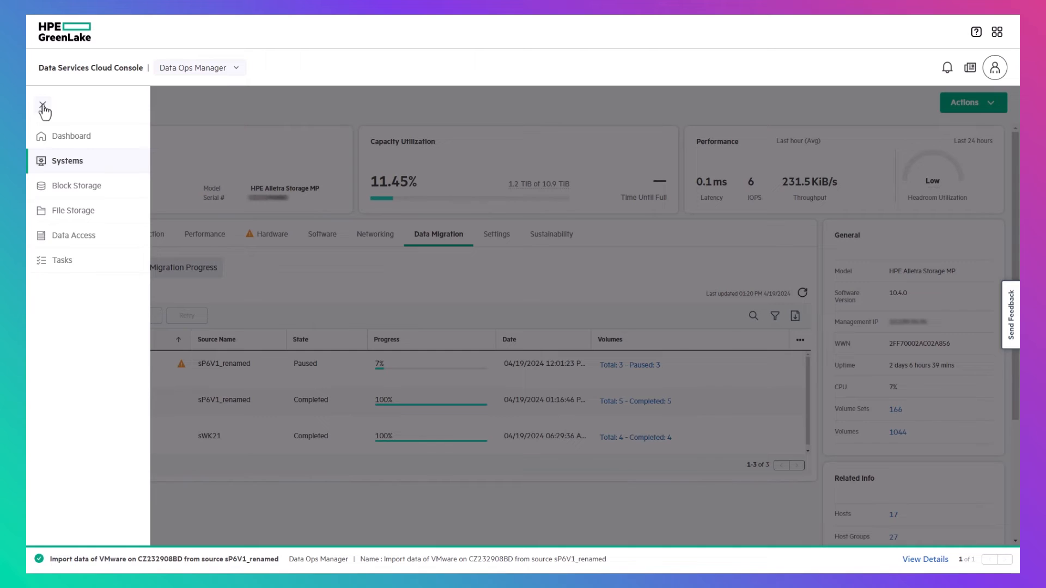
click(64, 186)
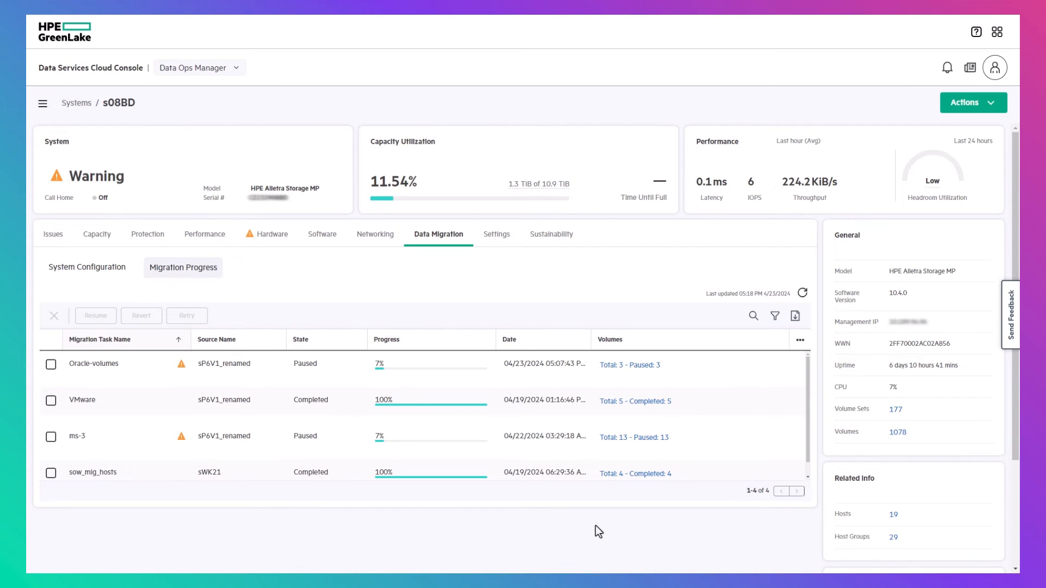
Delete the VMware migration task from the migration progress list, acknowledging the implication.
click(50, 401)
click(54, 316)
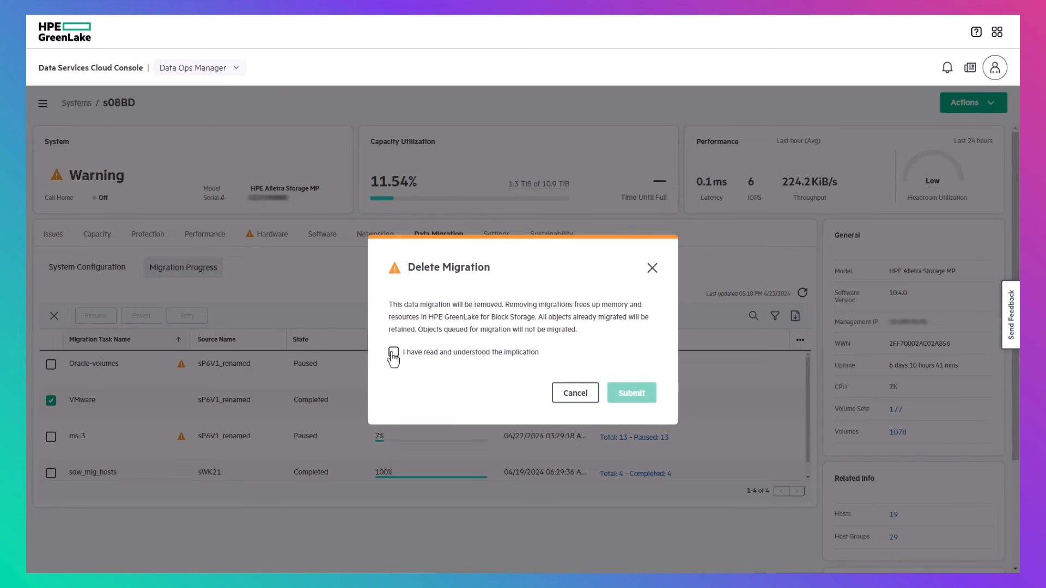
click(392, 352)
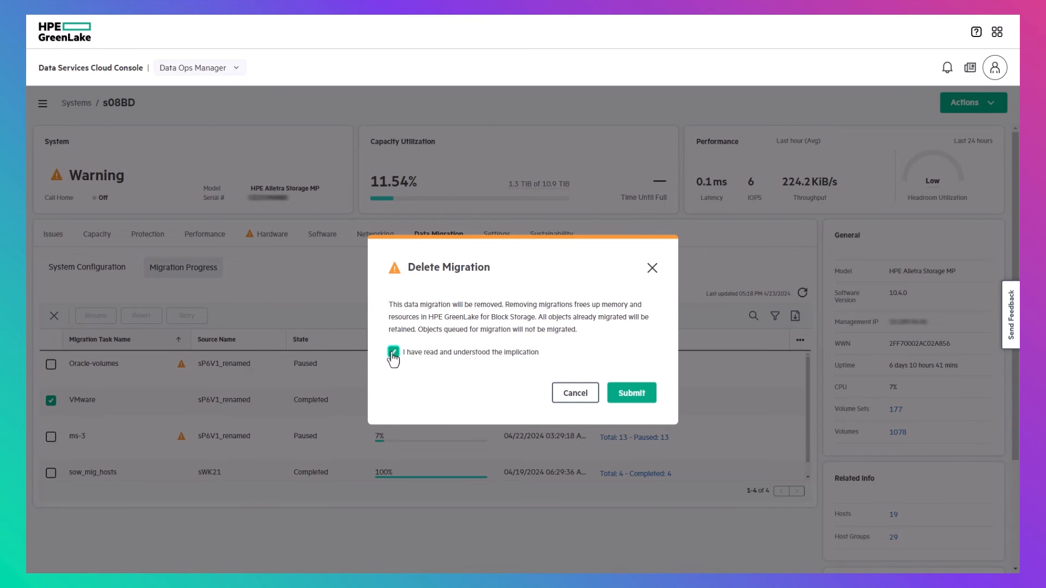
click(630, 396)
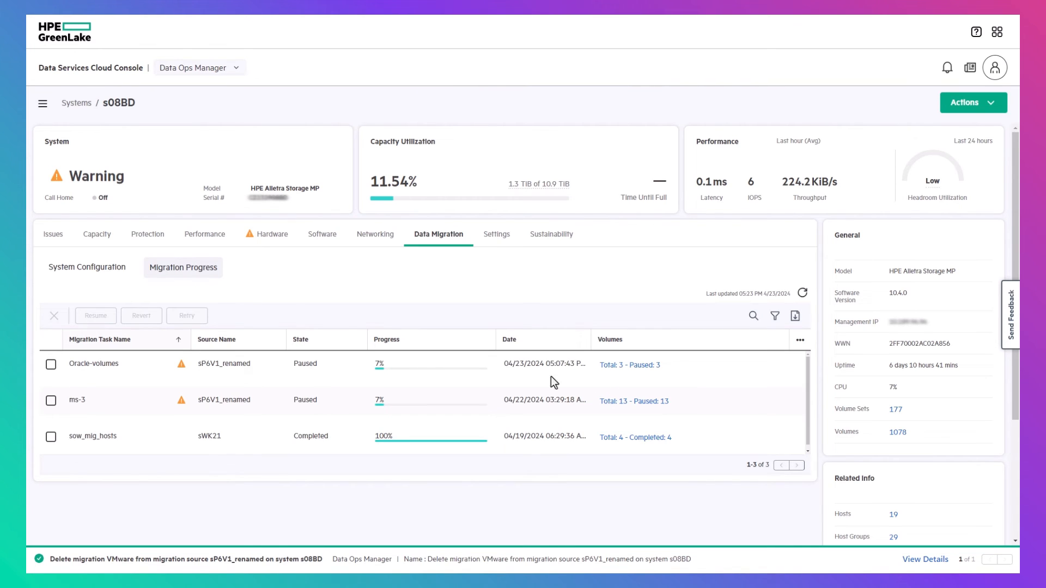
Read the warning on the Oracle-volumes migration and review its resume and revert confirmations, cancelling both.
mouse_move(181, 366)
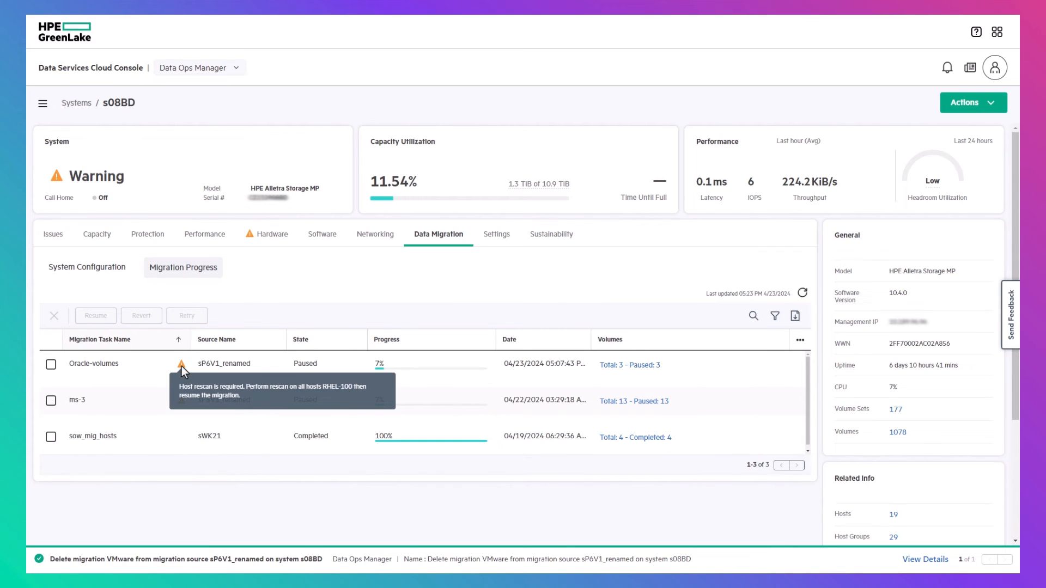
click(51, 365)
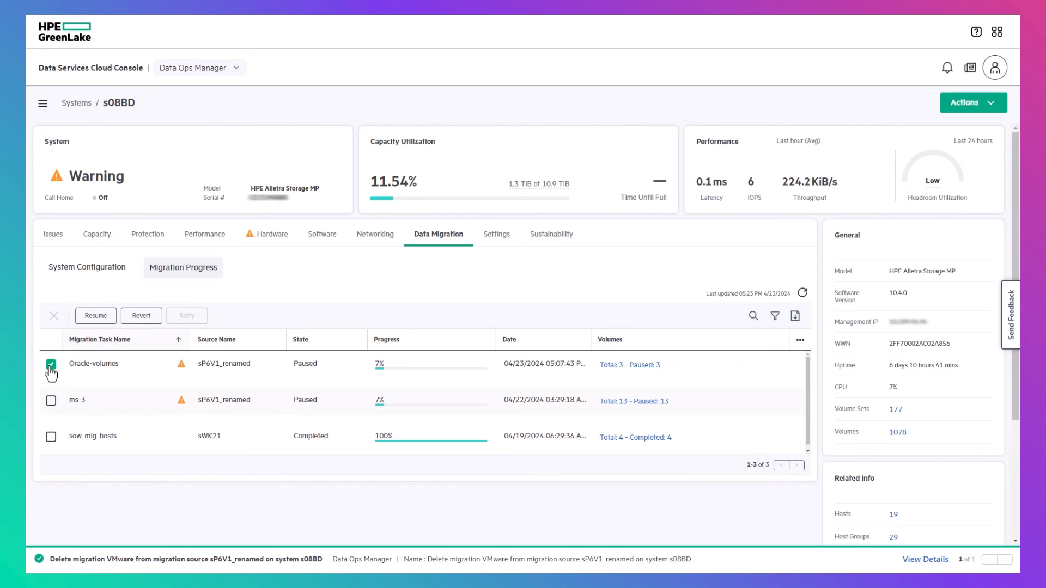
click(96, 317)
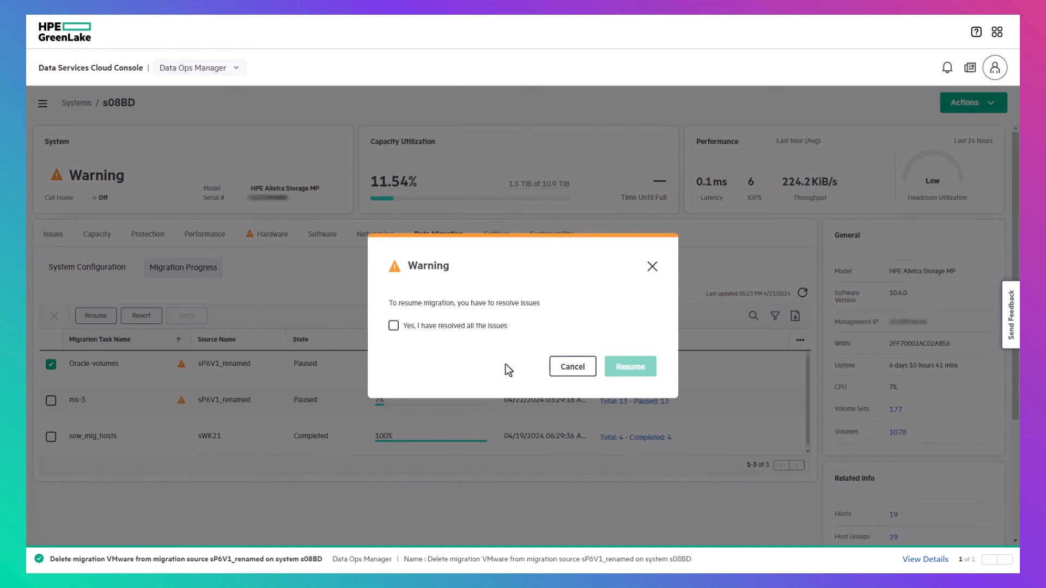
click(560, 369)
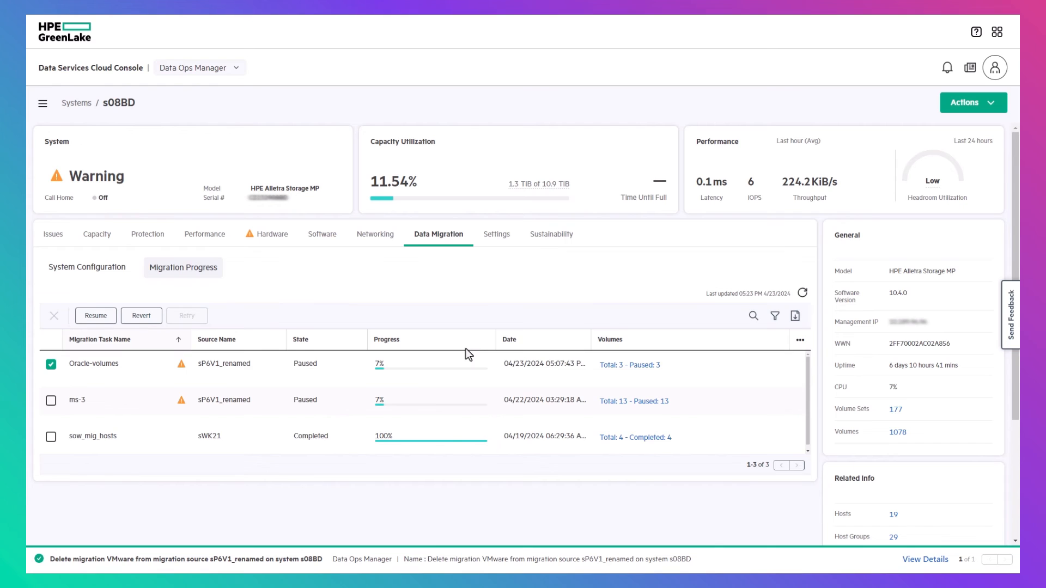
click(143, 316)
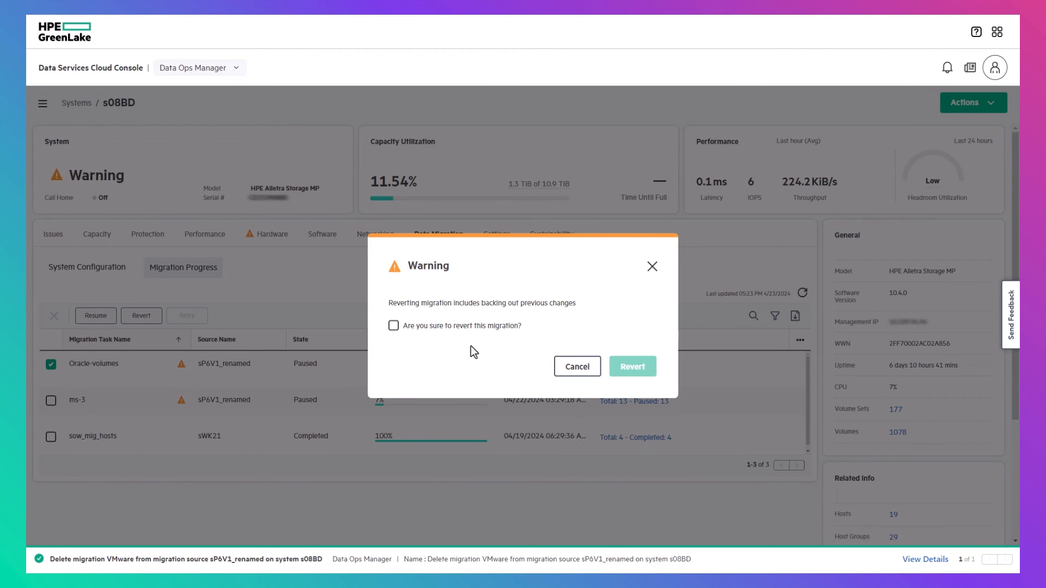
click(577, 369)
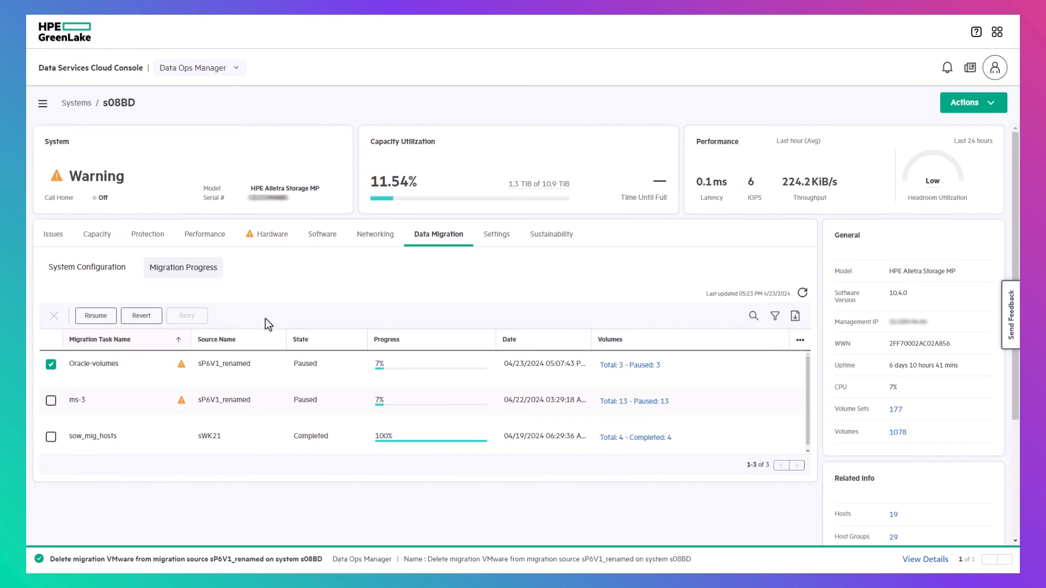
Try to edit the migration configuration of source sP6V1_renamed with the account password, and leave the editor.
click(103, 269)
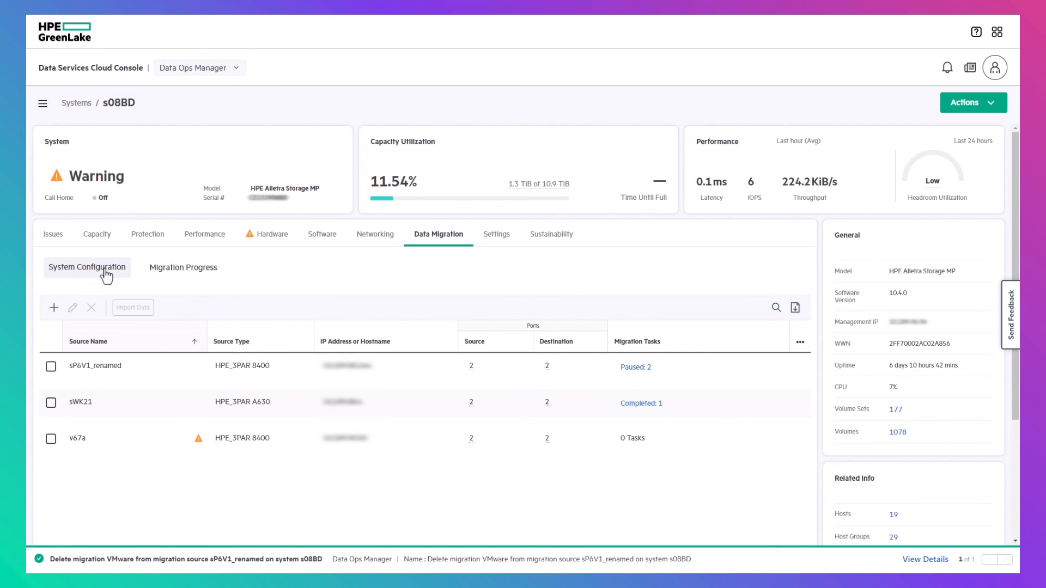
click(51, 368)
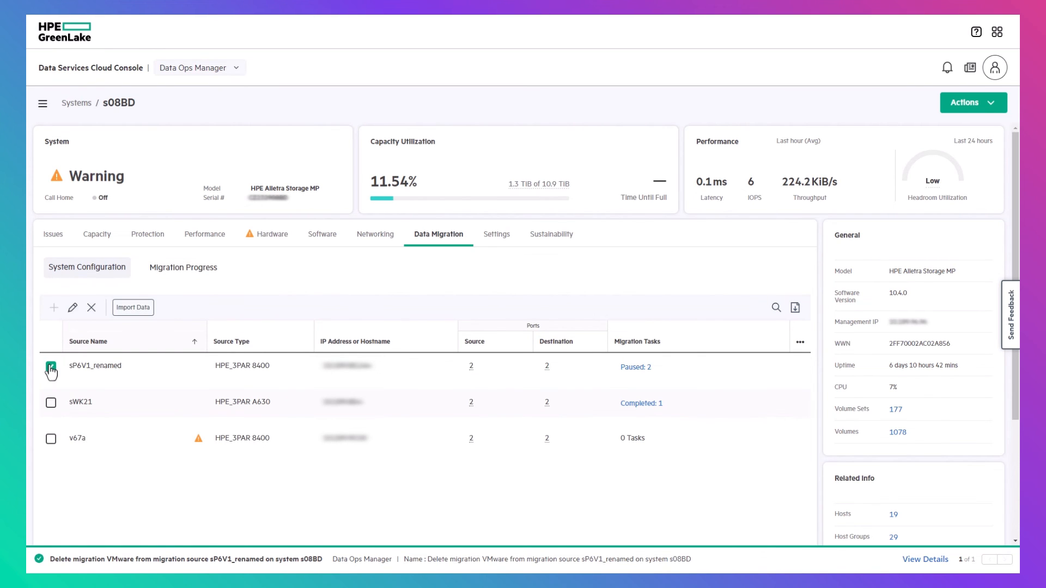
click(72, 308)
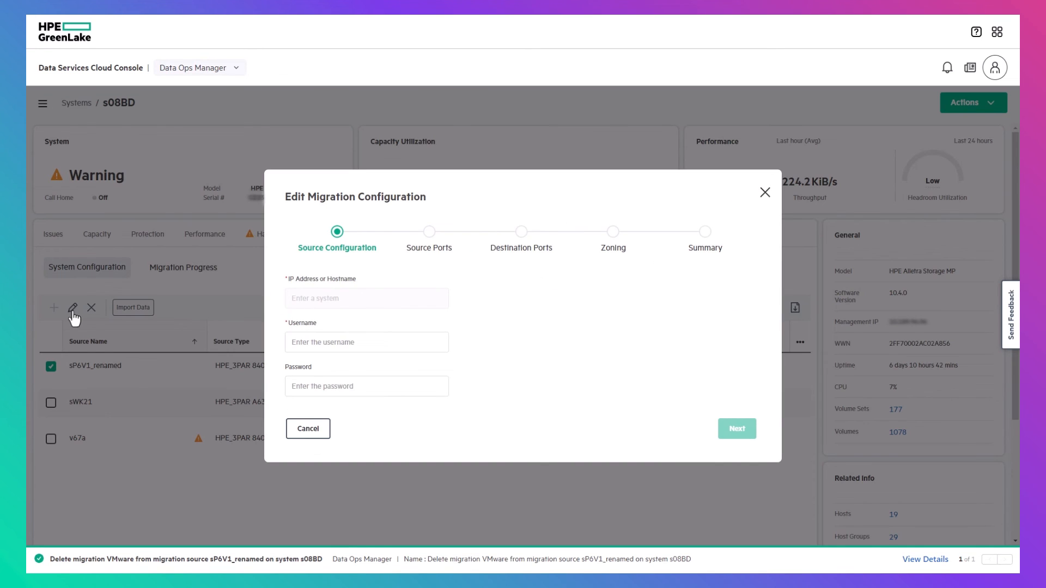
click(293, 385)
text(••••••••)
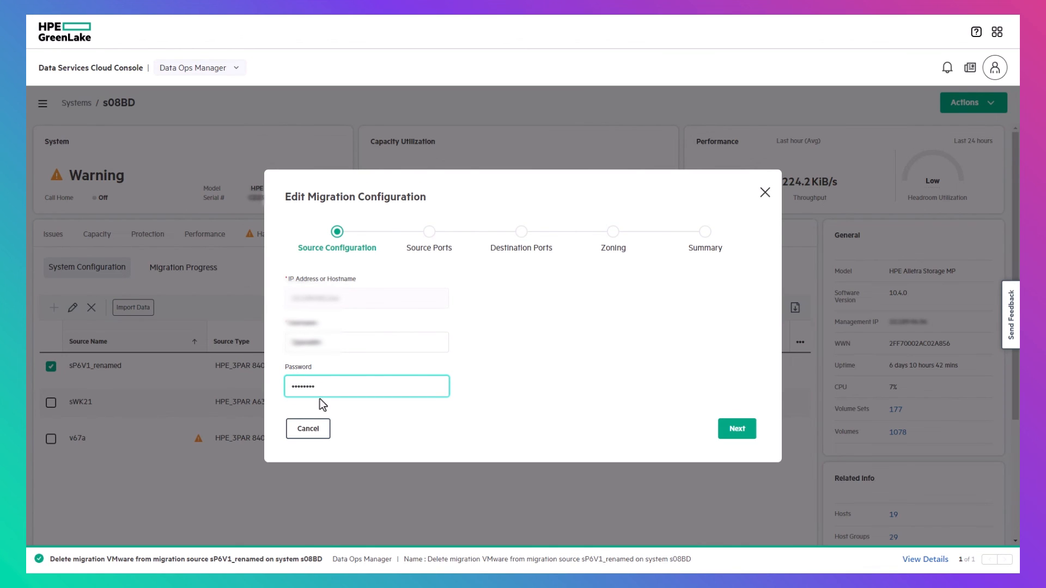
click(734, 432)
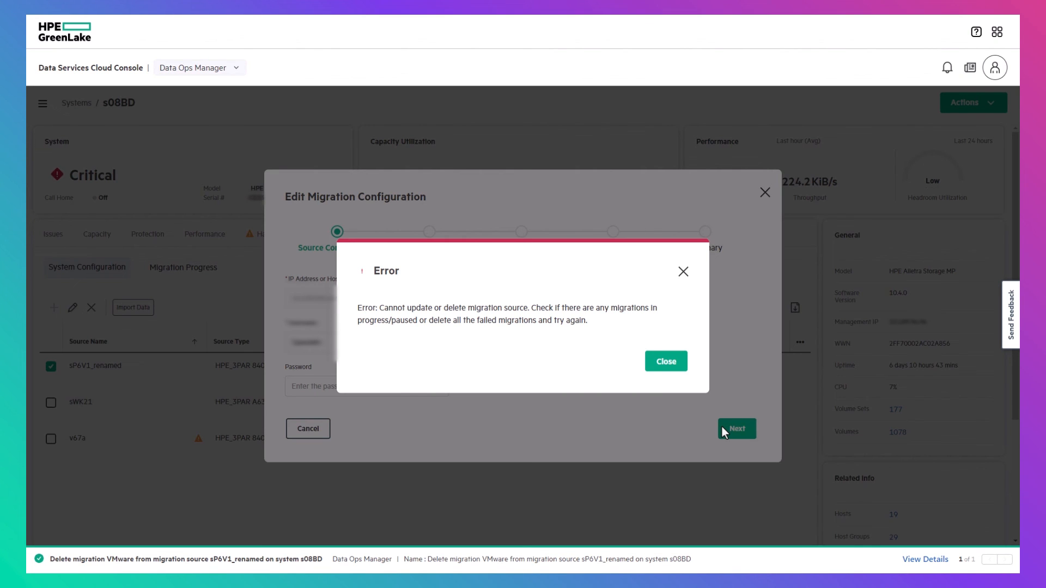
click(671, 365)
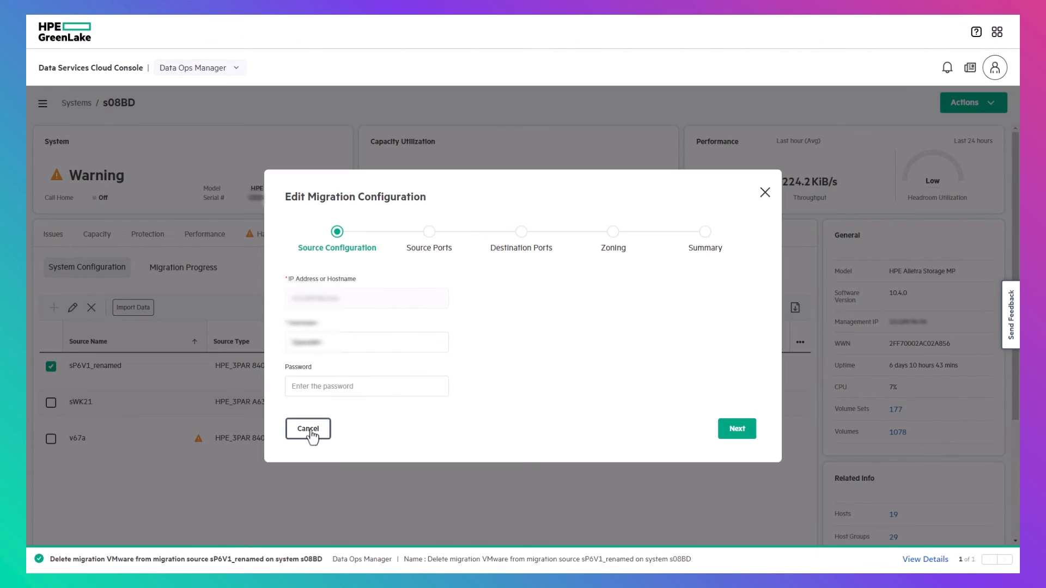
click(316, 432)
Edit the migration configuration of source v67a, entering the account password, and proceed to its source ports.
click(50, 441)
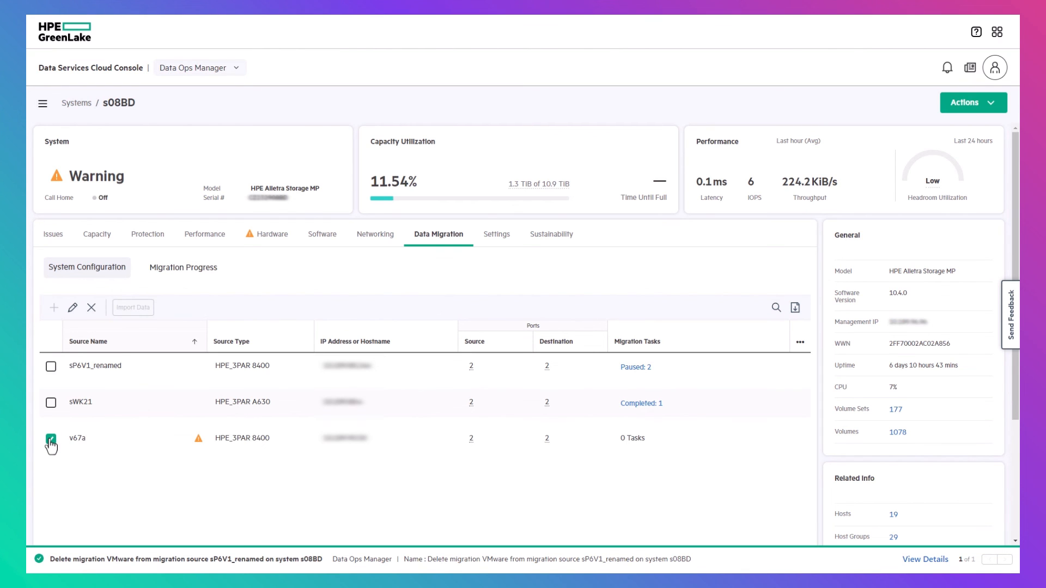
click(73, 308)
click(294, 387)
text(********)
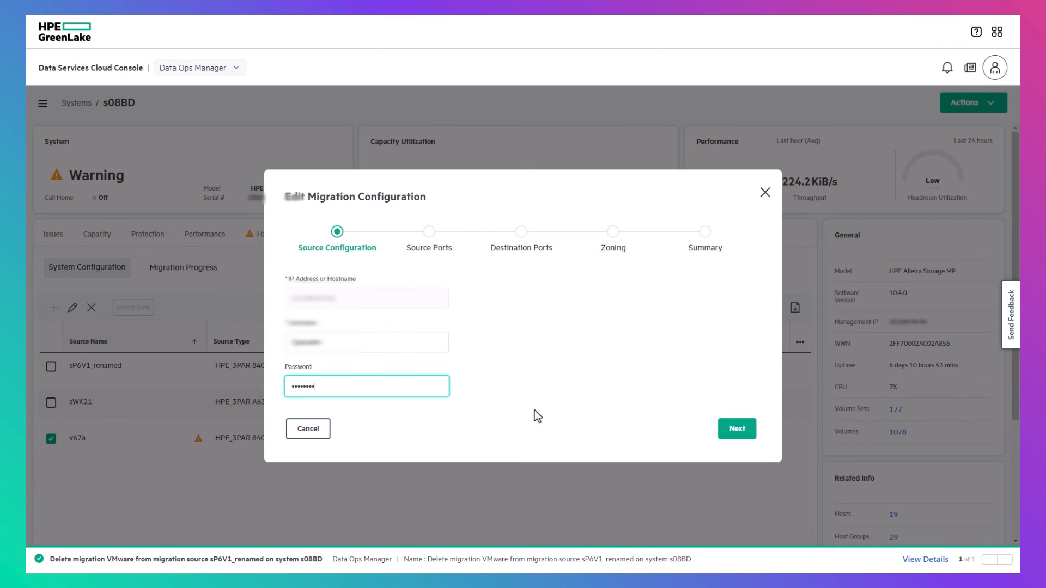
click(744, 435)
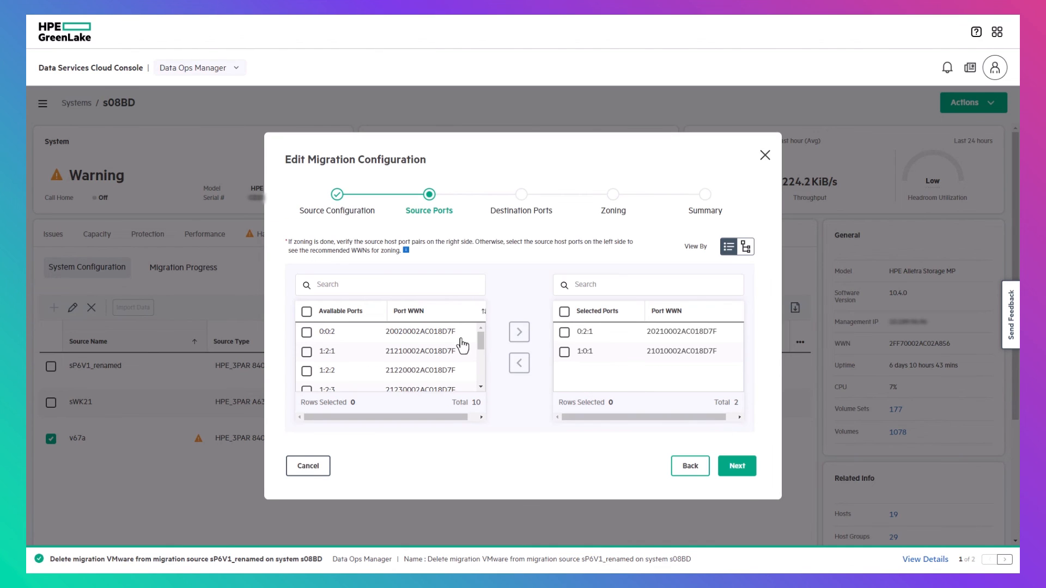
Search the available source ports for 0:2, add 0:0:2 and 1:0:2 to the selected ports, and cancel the configuration edit.
click(326, 287)
text(0:2)
click(306, 332)
scroll(480, 353, down, 1)
click(306, 381)
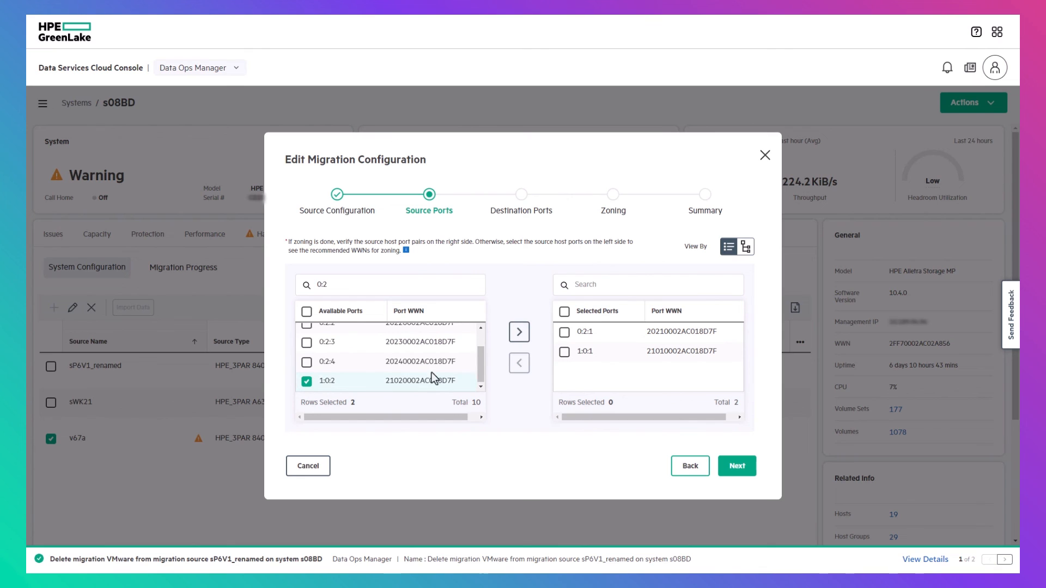
click(519, 332)
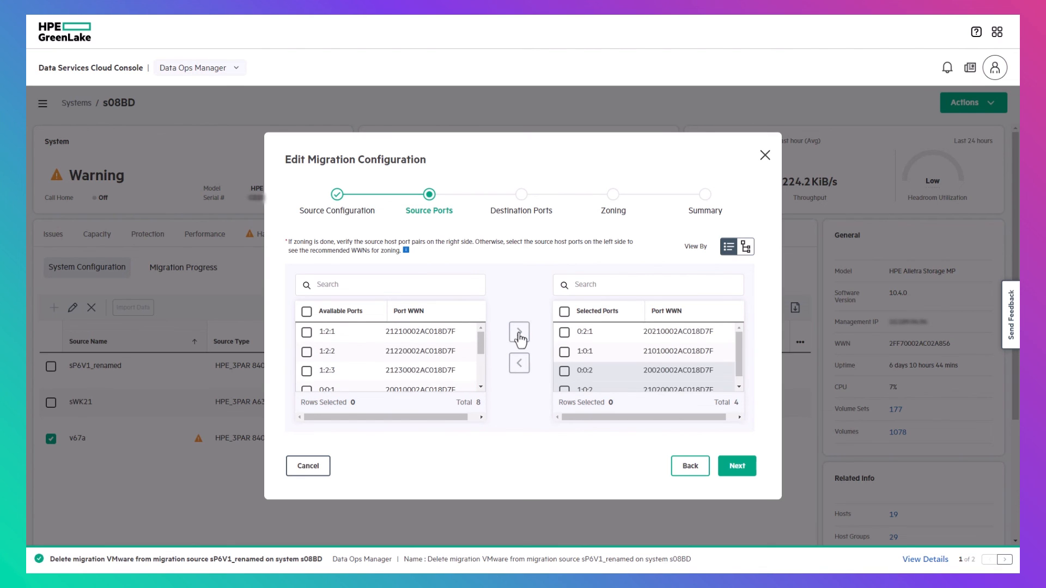
click(309, 467)
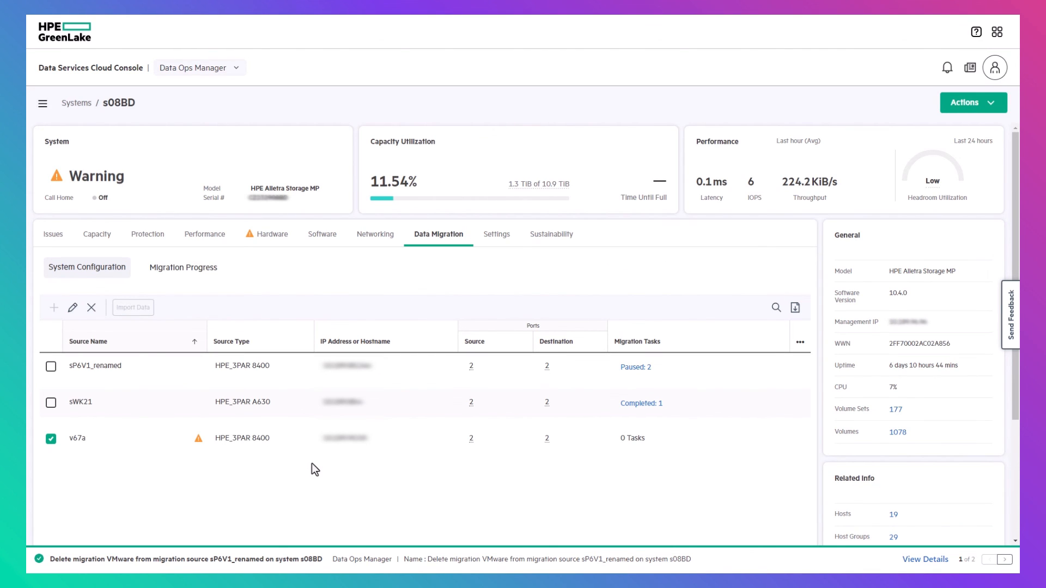
Bring up the delete confirmation for migration source v67a and cancel it.
click(91, 308)
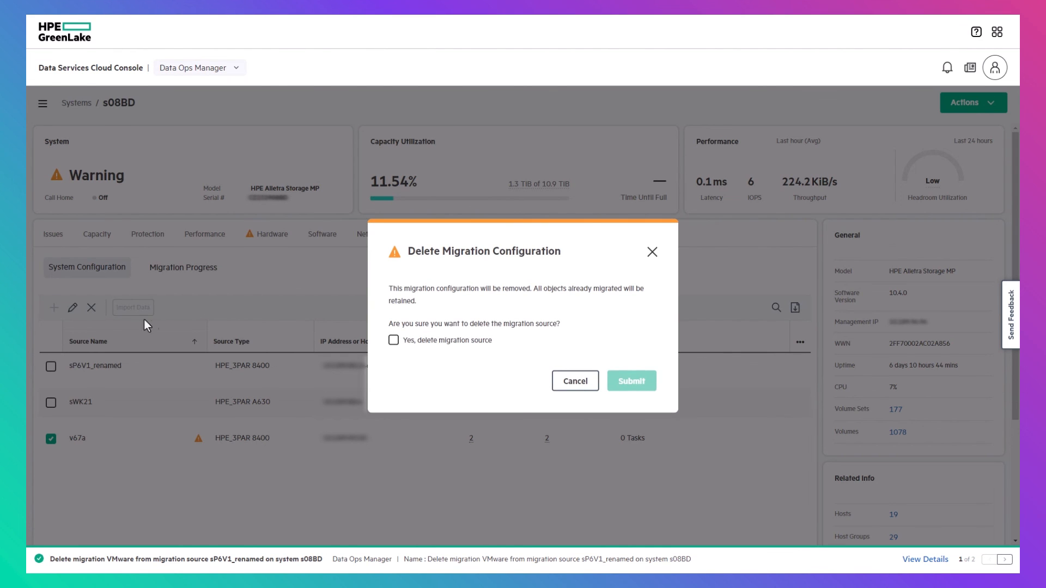
click(575, 383)
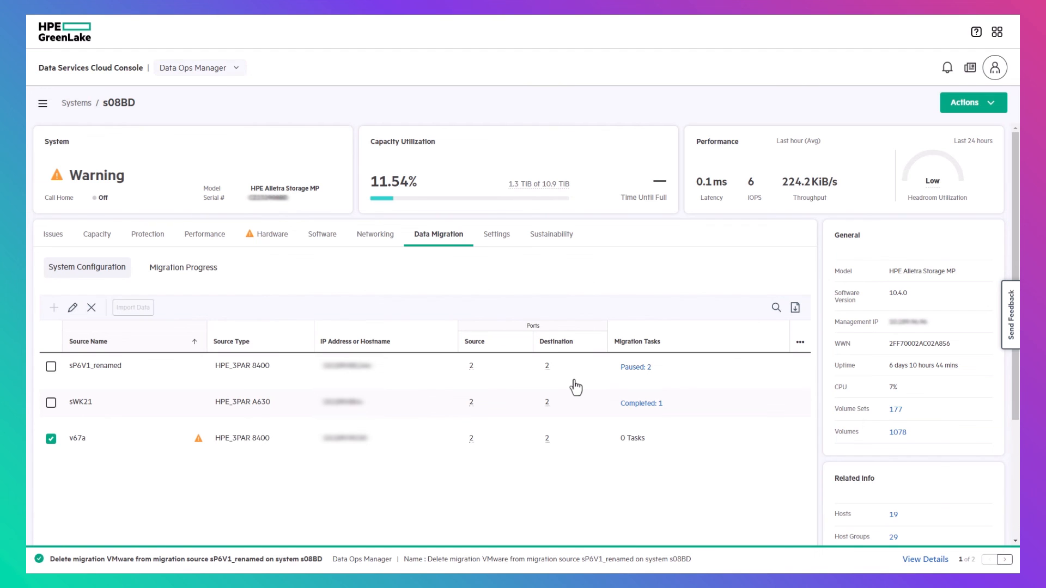